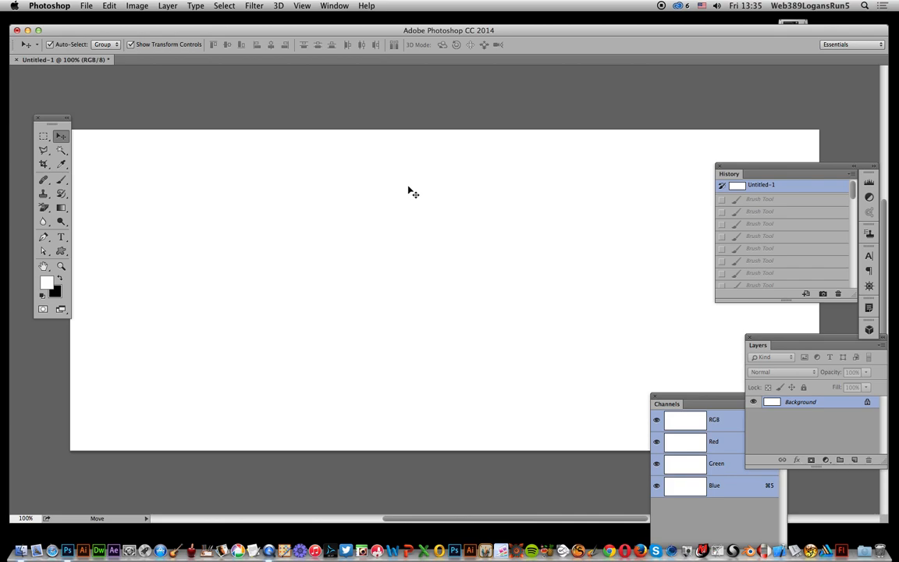
Place the embedded image GX-free-cutting-brushes-03.png from the Cutting brushes folder into the document.
left_click(92, 8)
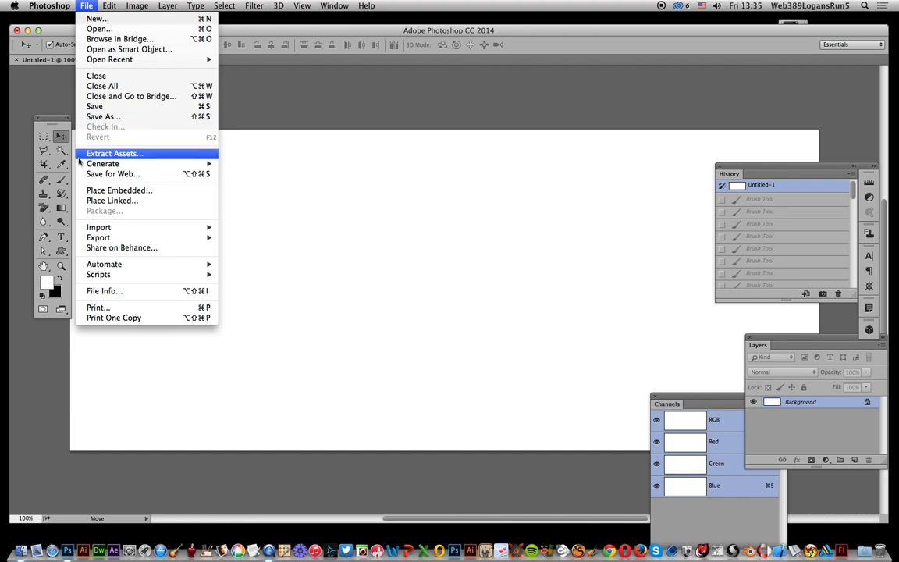
left_click(86, 192)
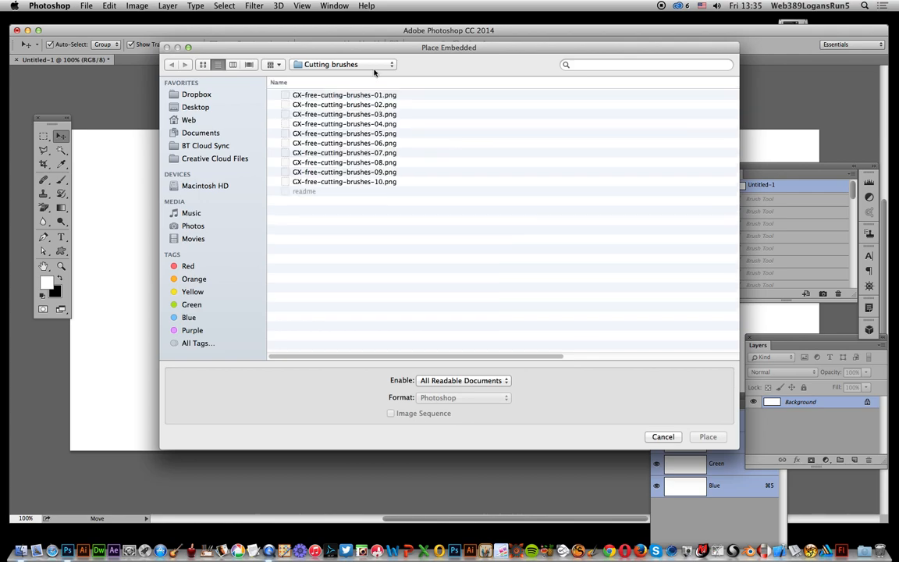
left_click(375, 115)
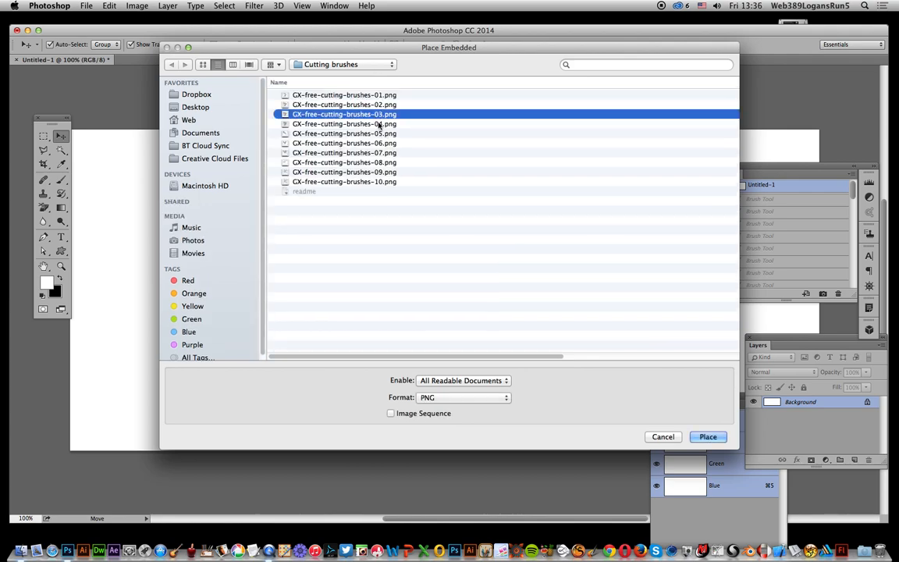
left_click(378, 123)
key("Down")
left_click(378, 124)
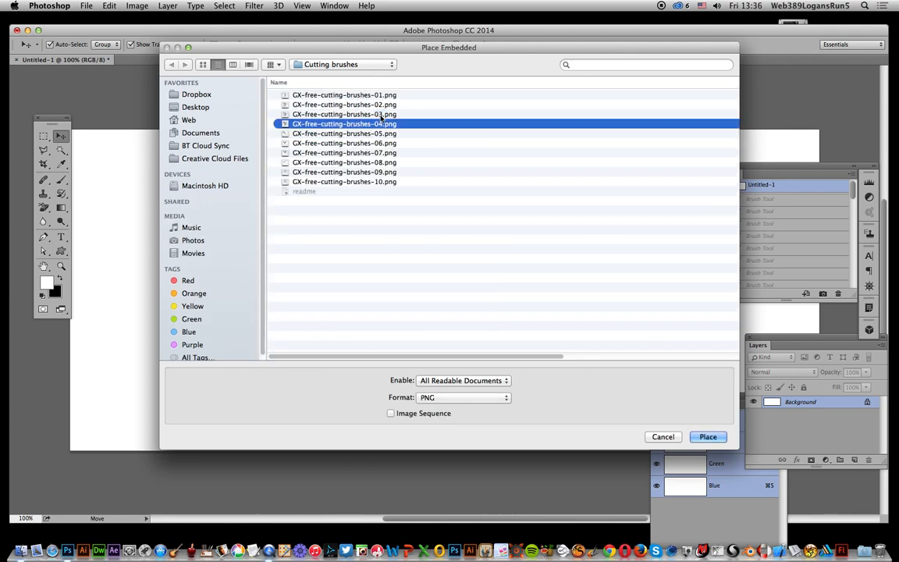
left_click(379, 115)
left_click(378, 144)
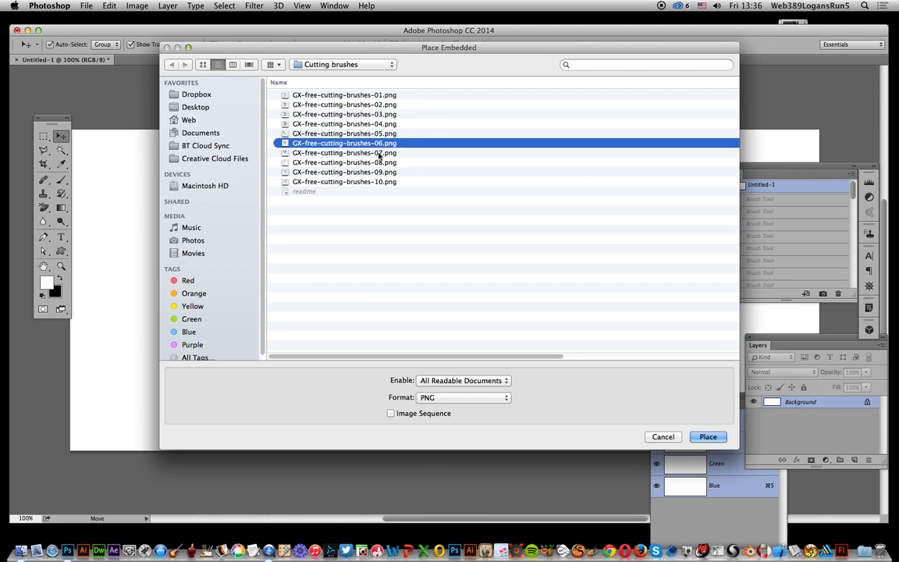
left_click(380, 156)
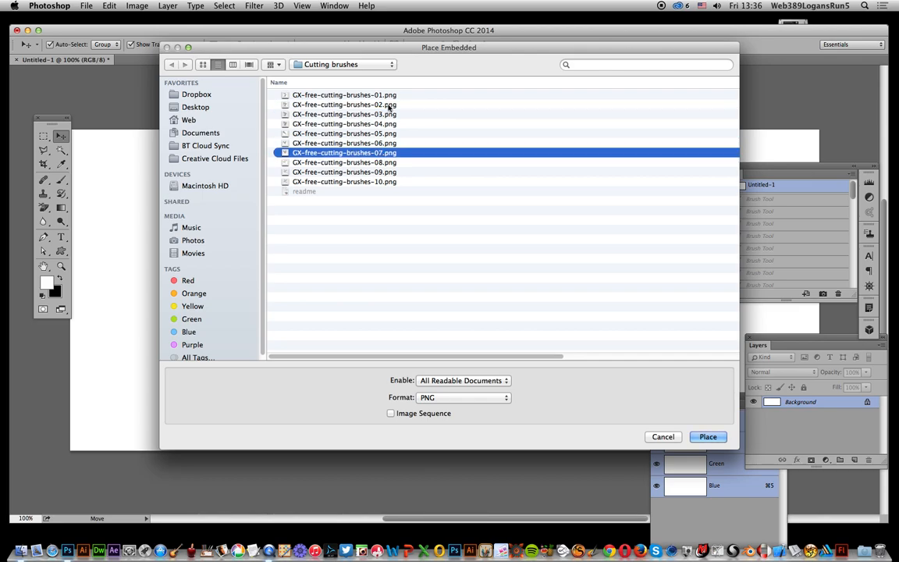
left_click(391, 94)
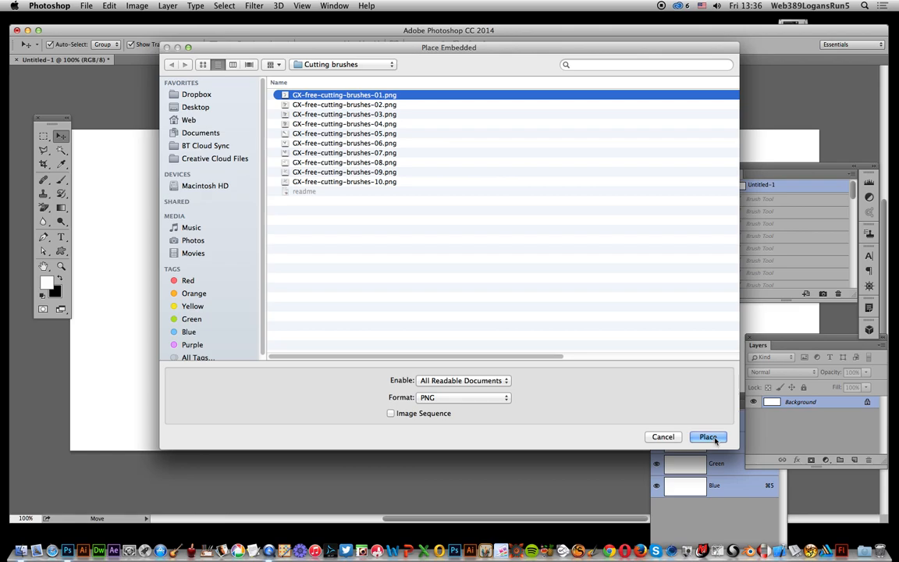
left_click(382, 114)
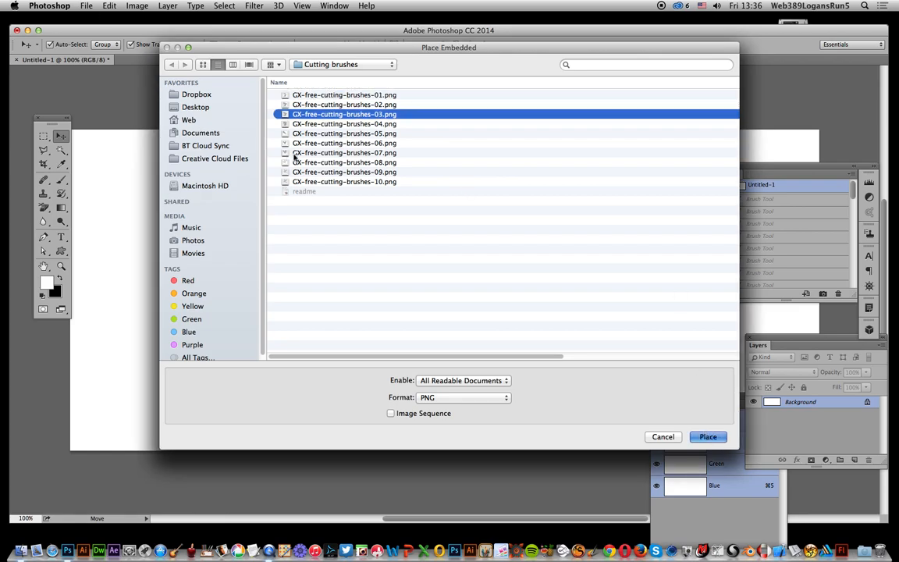
key("Return")
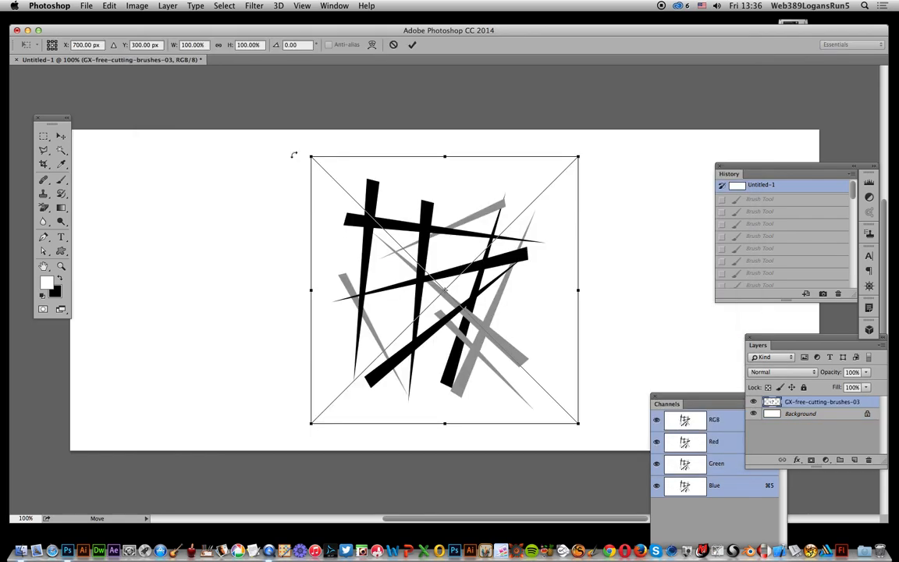
Move the placed sticks image towards the canvas's left side, commit the placement, and flatten the image.
mouse_move(466, 232)
left_mouse_down()
mouse_move(418, 209)
mouse_move(236, 195)
mouse_move(270, 226)
mouse_move(260, 214)
left_mouse_up()
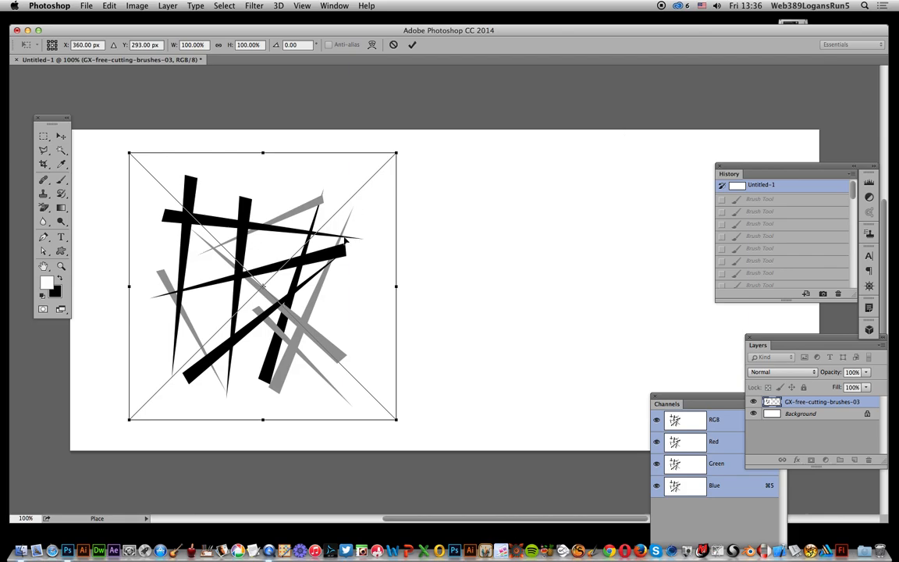
left_click(411, 44)
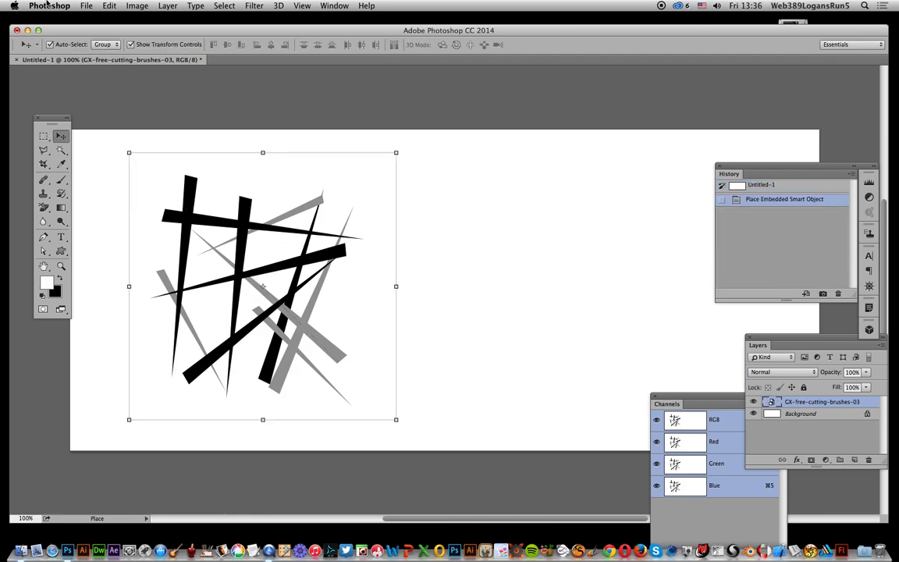
left_click(169, 6)
left_click(176, 373)
Define a brush preset from a rectangular selection around the sticks graphic, then revert the document to its blank state.
left_click(43, 137)
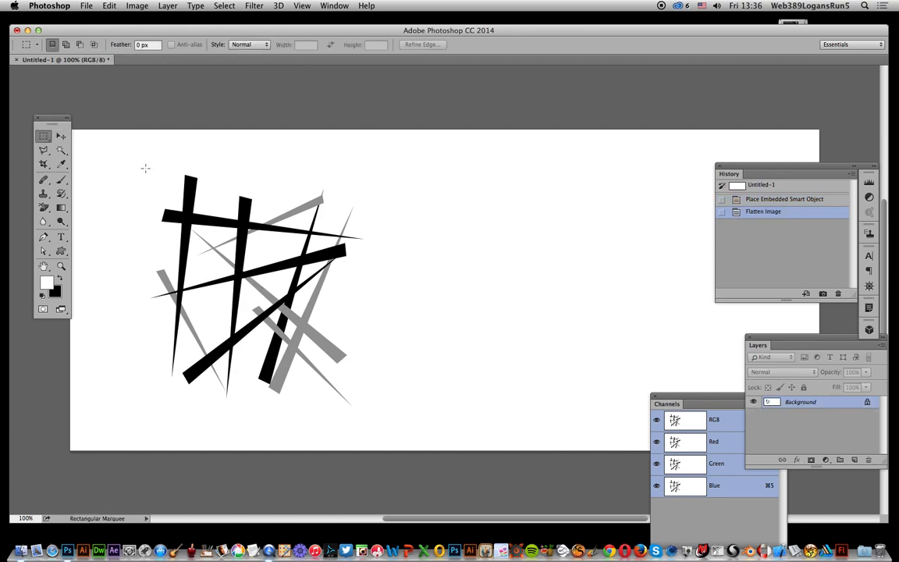
left_click_drag(136, 165, 377, 423)
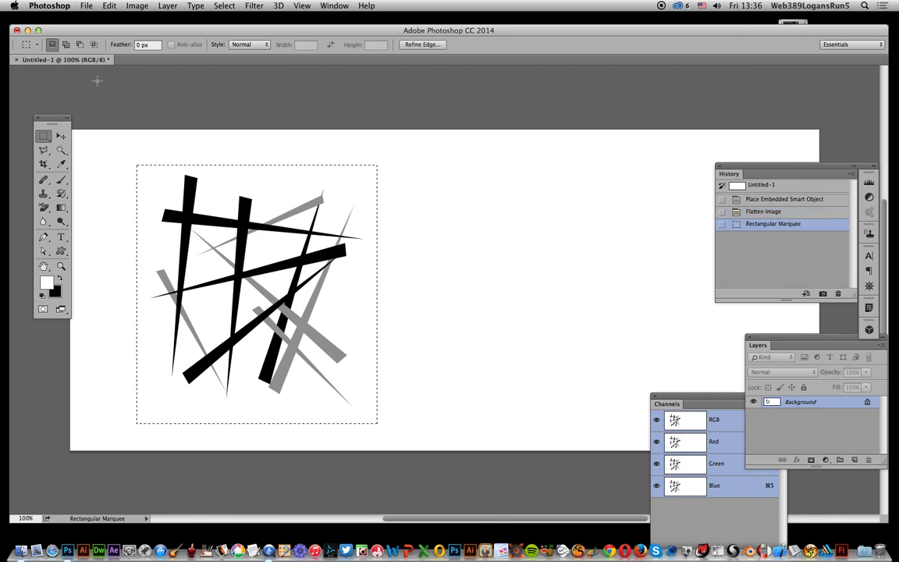
left_click(111, 6)
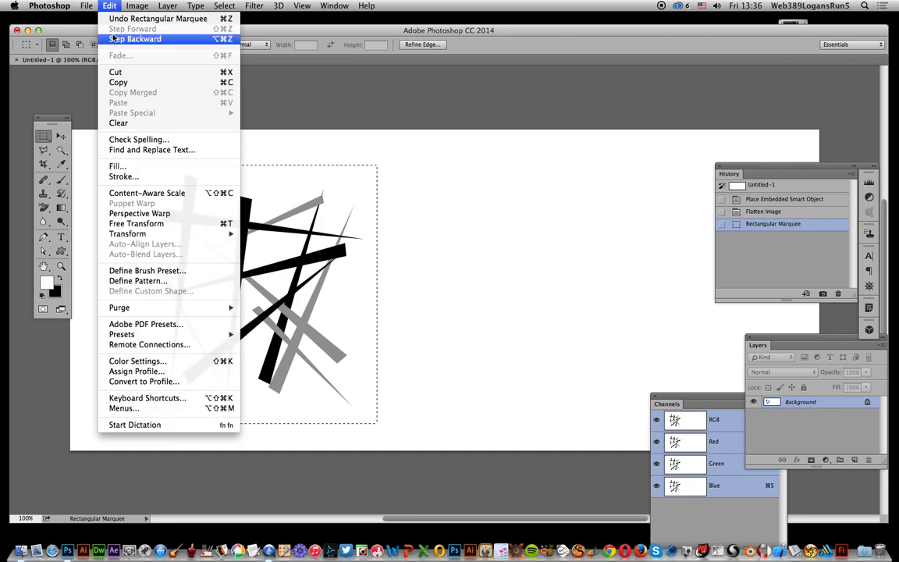
left_click(144, 270)
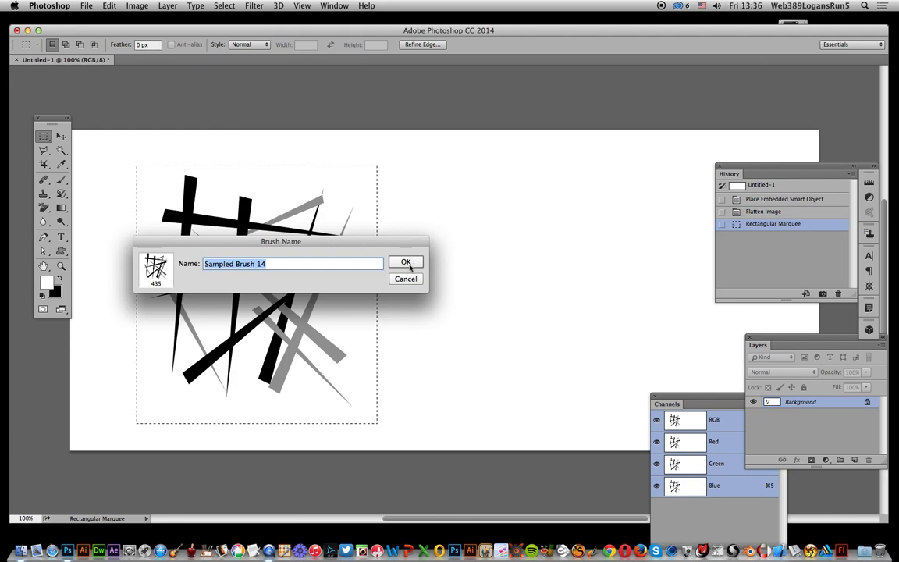
left_click(408, 264)
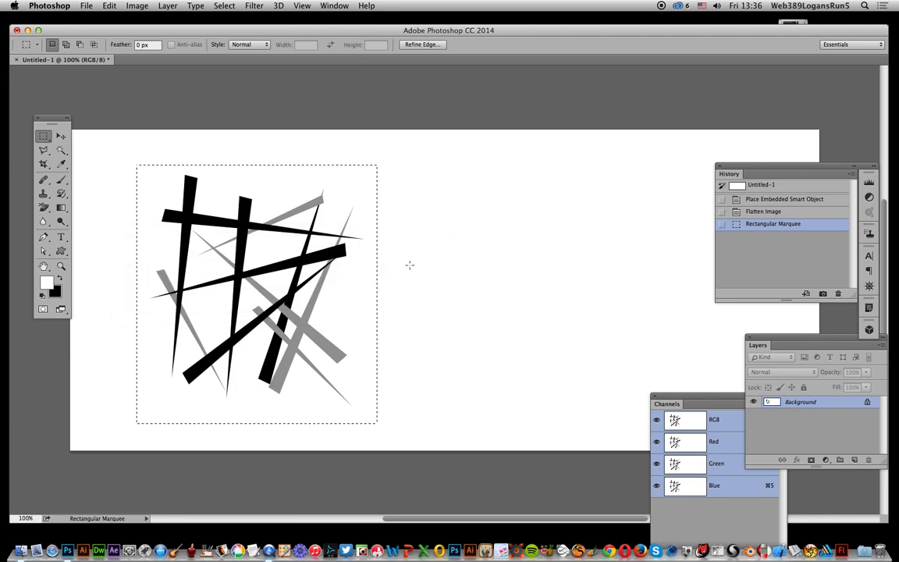
left_click(749, 185)
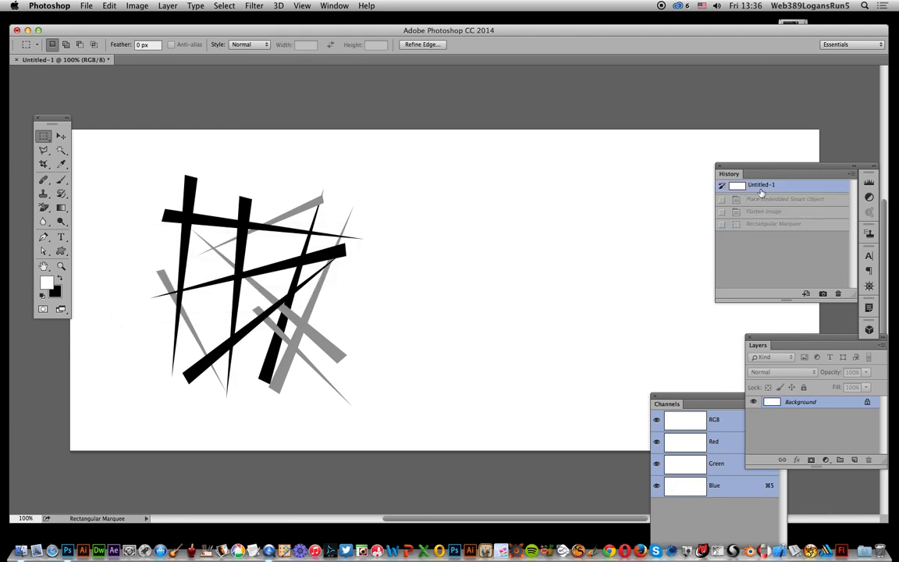
Stamp the new 435 px sticks brush in black several times across the left and middle of the canvas.
left_click(61, 179)
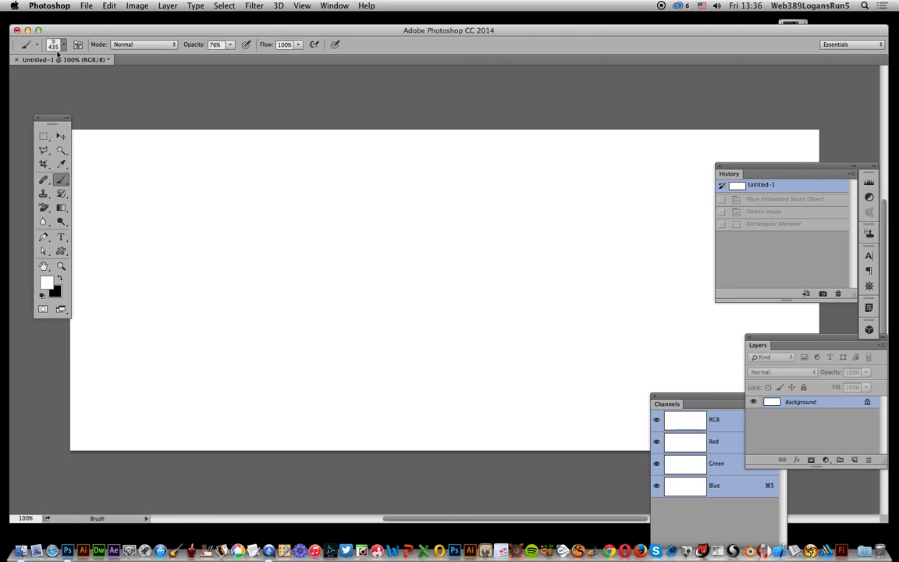
left_click(56, 49)
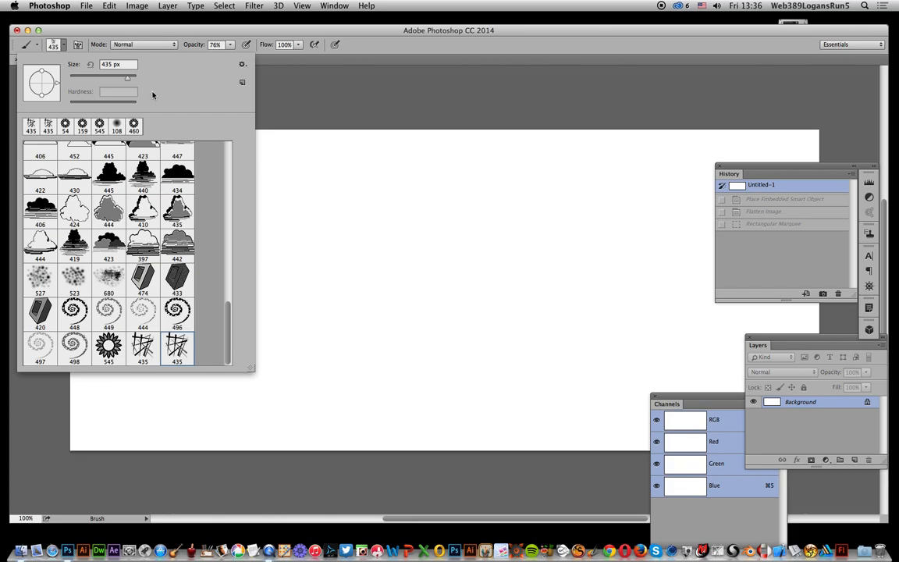
left_click(386, 35)
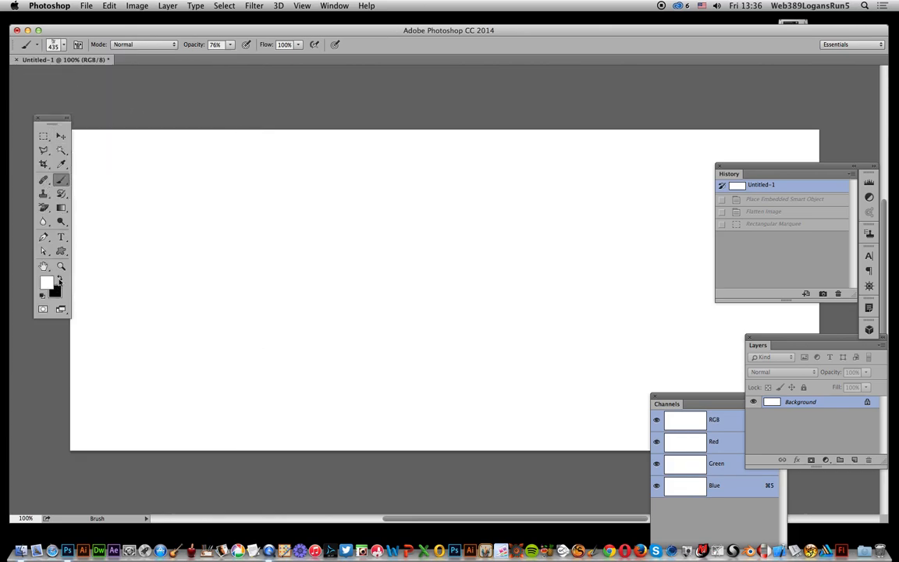
left_click(60, 279)
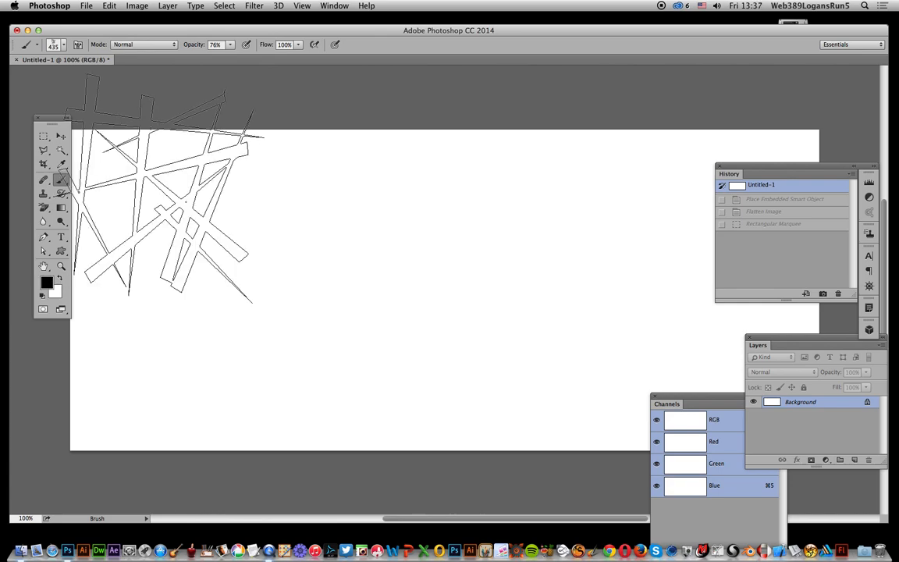
left_click(164, 206)
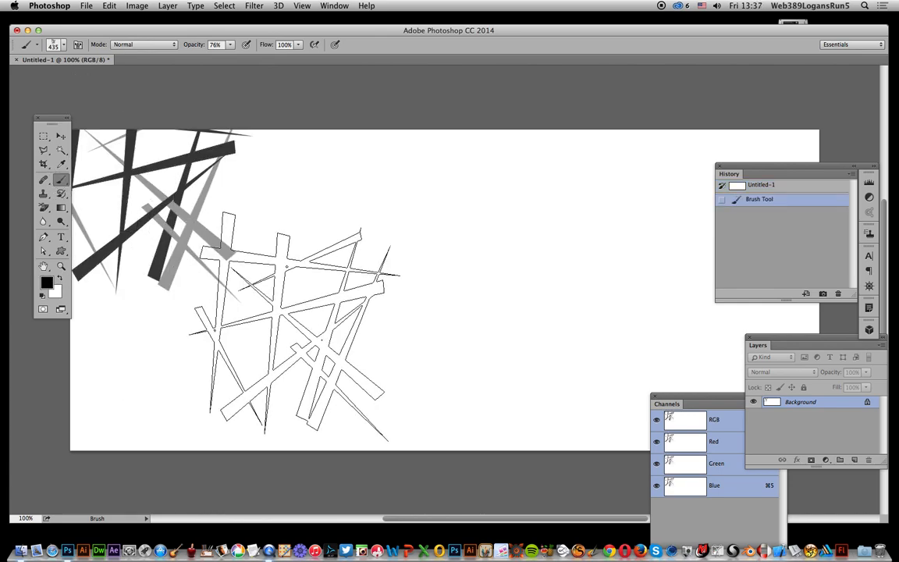
left_click(299, 324)
left_click(132, 391)
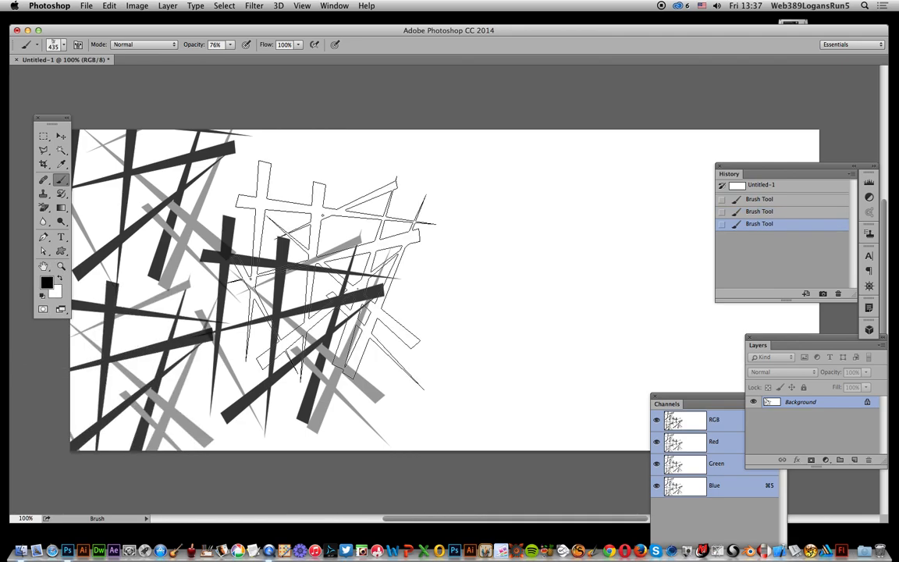
left_click(320, 131)
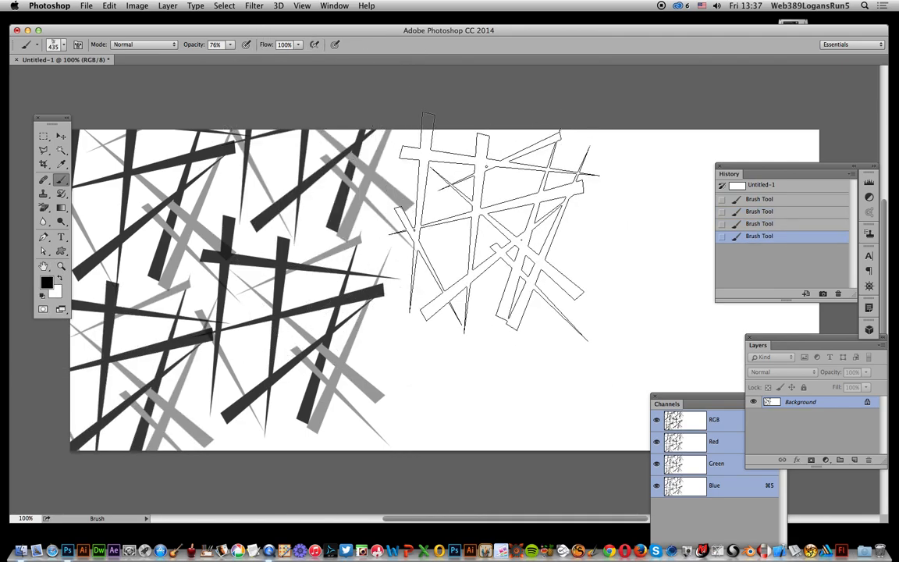
left_click(485, 226)
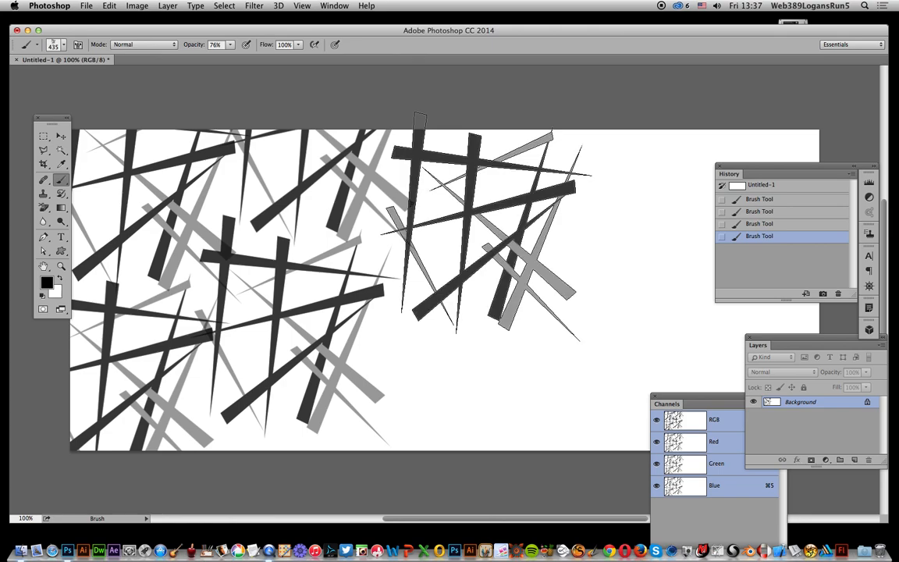
Rotate the brush tip angle and stamp it twice more over the lower and right parts of the canvas.
left_click(64, 46)
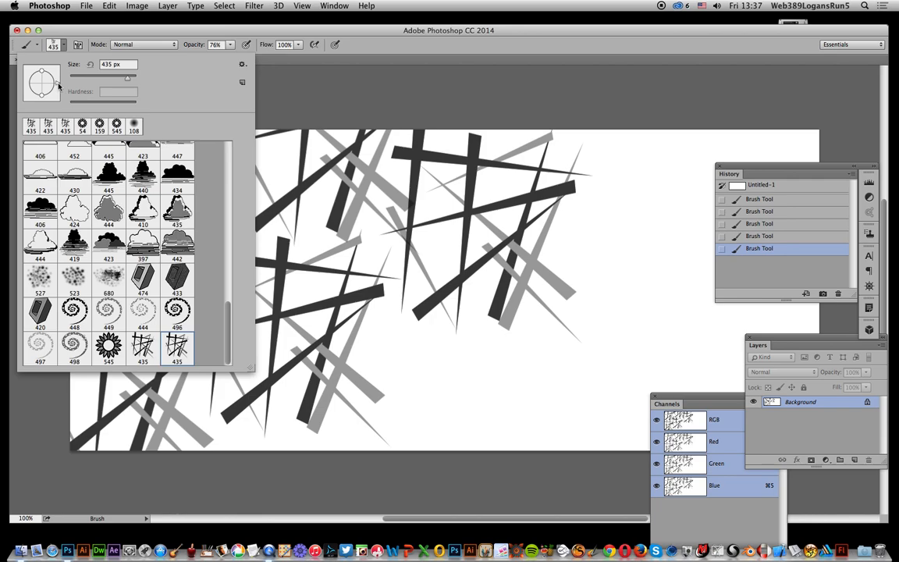
left_click_drag(57, 86, 48, 98)
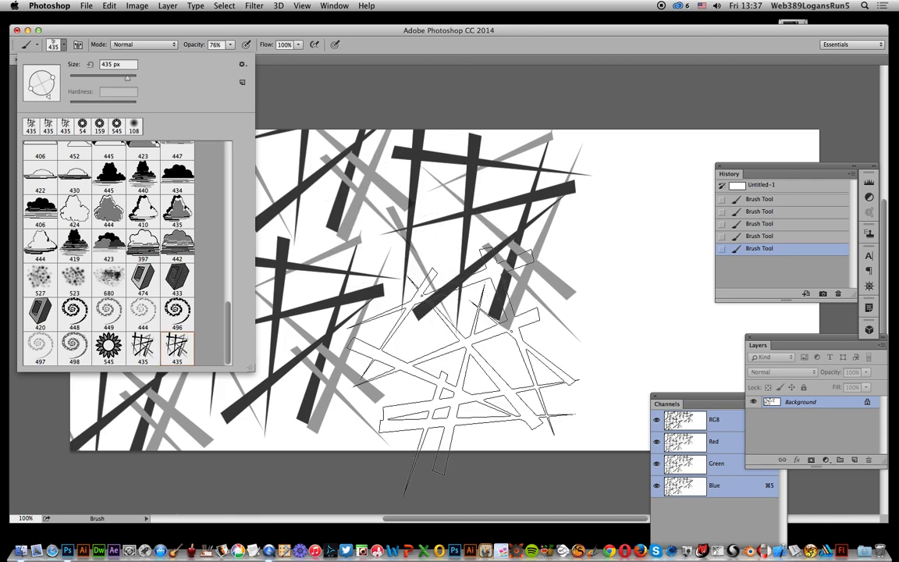
left_click(472, 363)
left_click(636, 226)
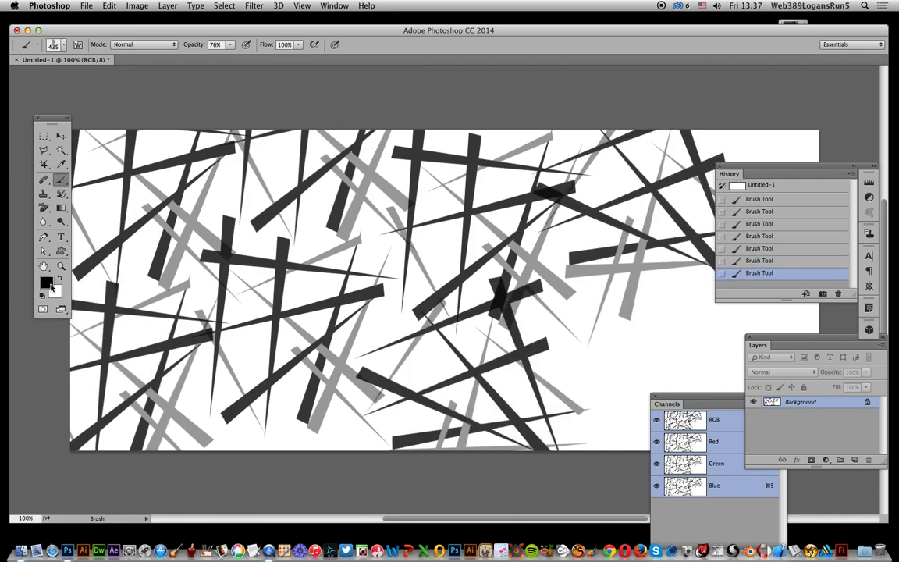
Set the foreground color to the grey 9d9d9d sampled from a stick on the canvas.
left_click(50, 287)
left_click_drag(360, 215, 336, 156)
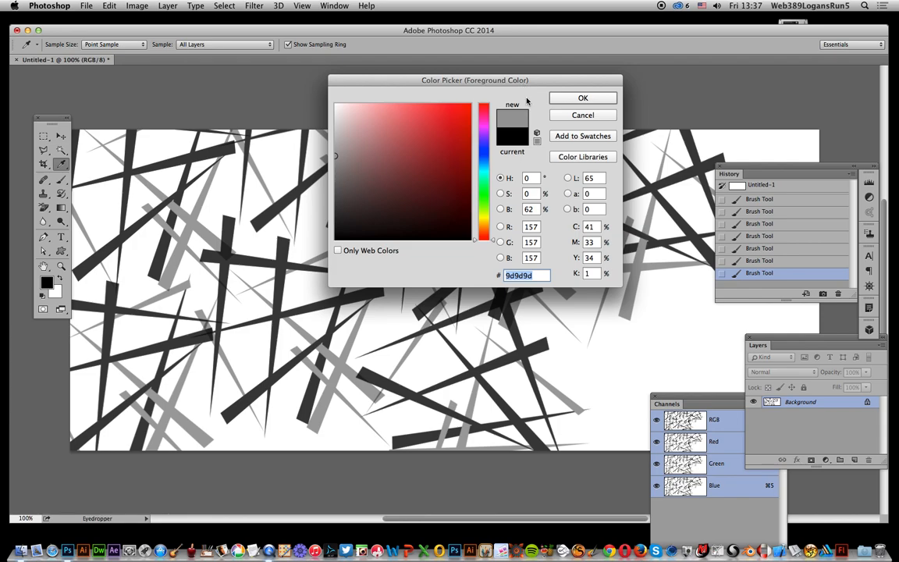
left_click(582, 99)
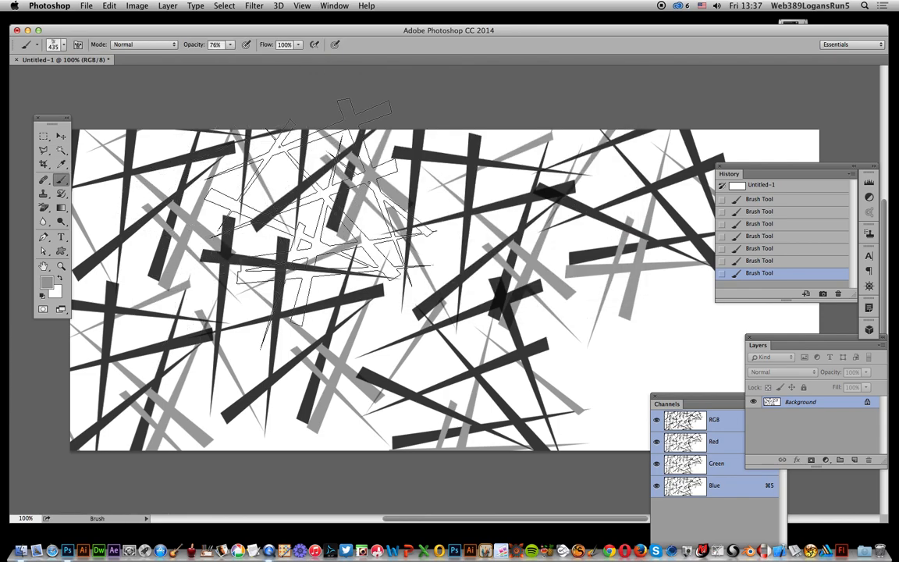
Stamp the brush in grey over the upper, lower-left and right areas of the canvas.
left_click(293, 222)
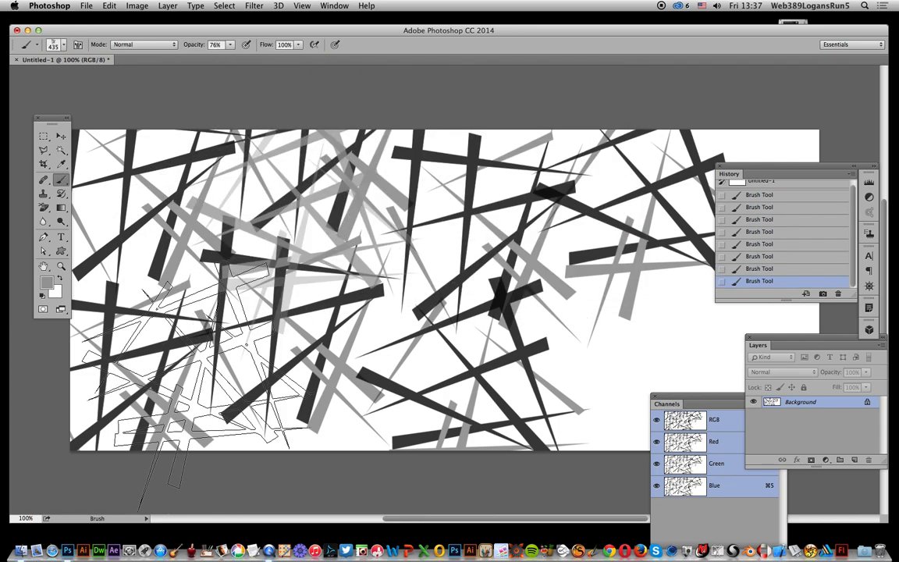
left_click(220, 328)
left_click(652, 351)
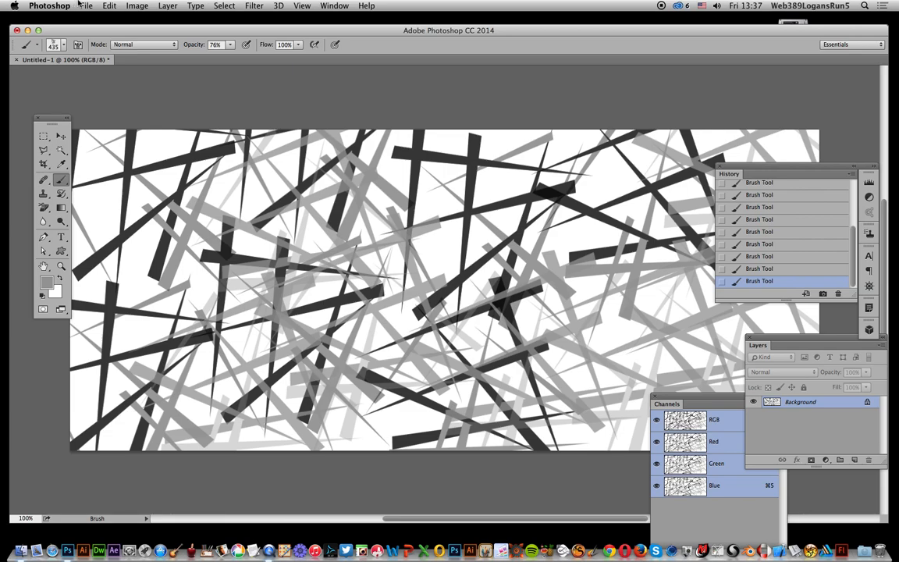
Apply a Gaussian Blur with a 5.8 pixel radius to the whole canvas.
left_click(264, 7)
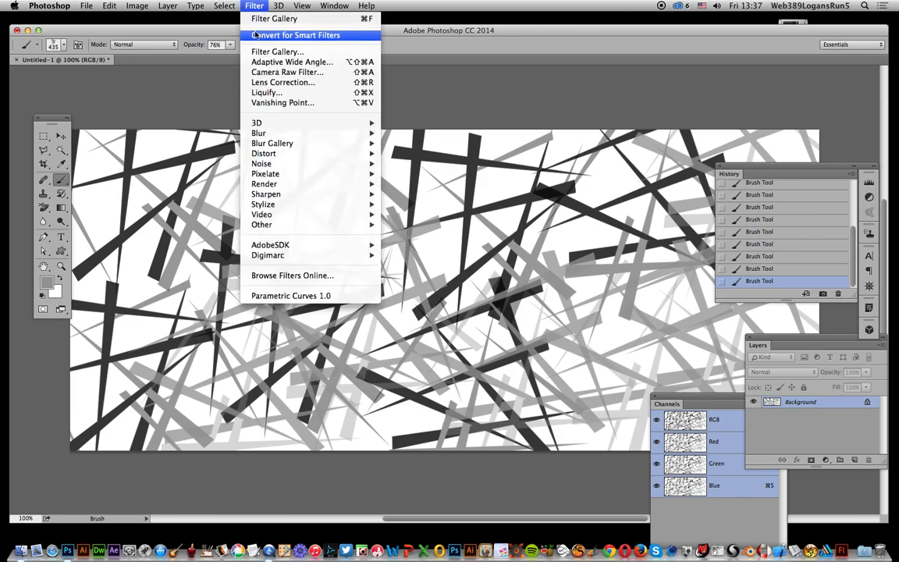
mouse_move(312, 133)
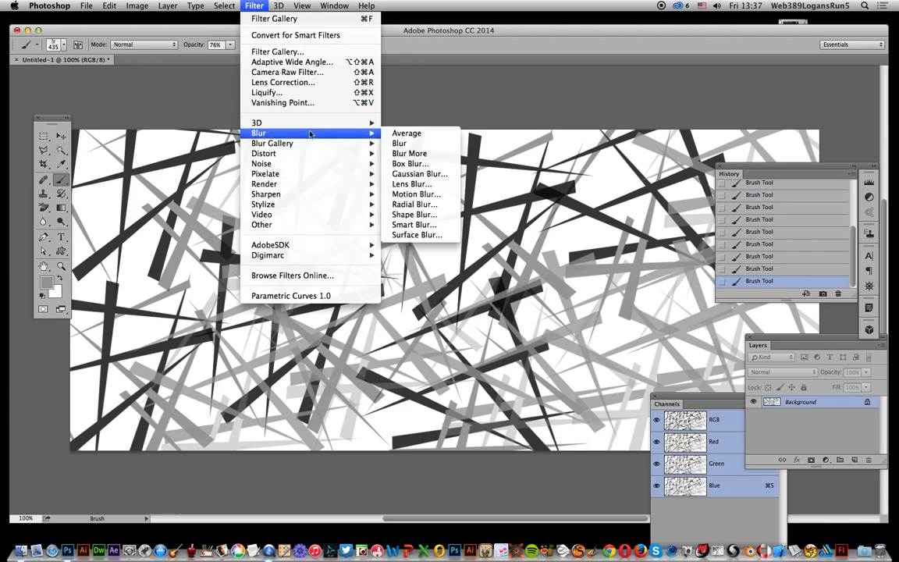
left_click(413, 173)
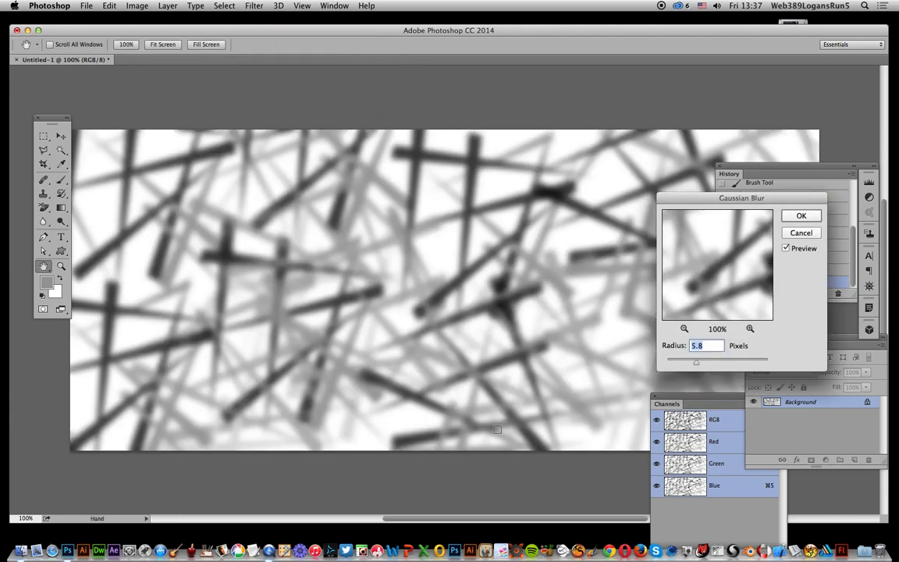
left_click_drag(696, 362, 692, 364)
left_click_drag(696, 366, 698, 367)
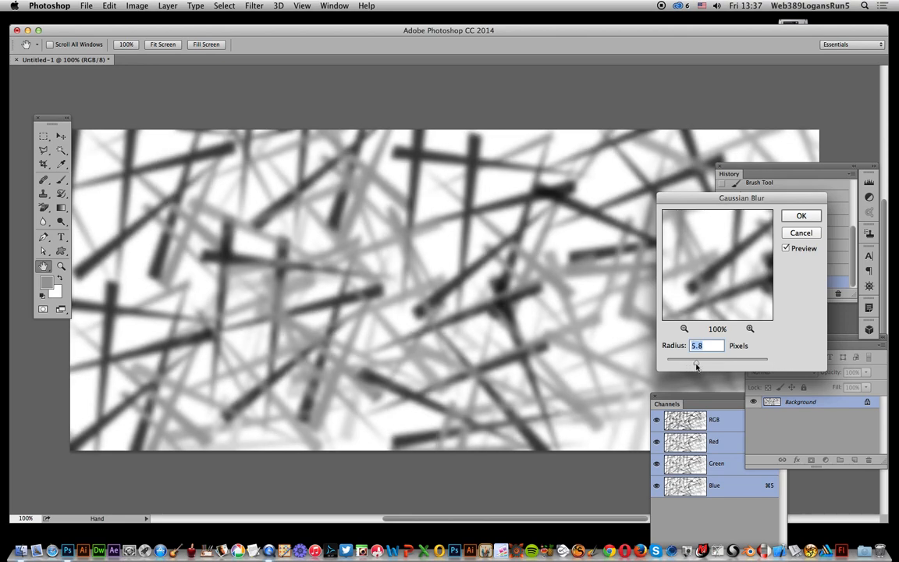
left_click(800, 215)
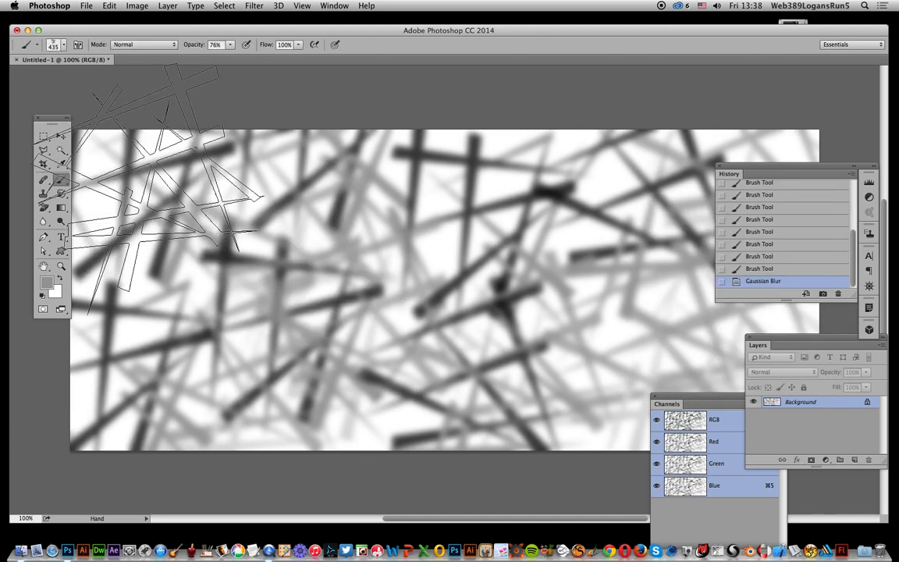
Stamp grey sticks over the blurred canvas, shrinking the brush to 220 px for smaller stamps at the upper left.
left_click(156, 180)
left_click(64, 45)
left_click_drag(127, 81, 120, 81)
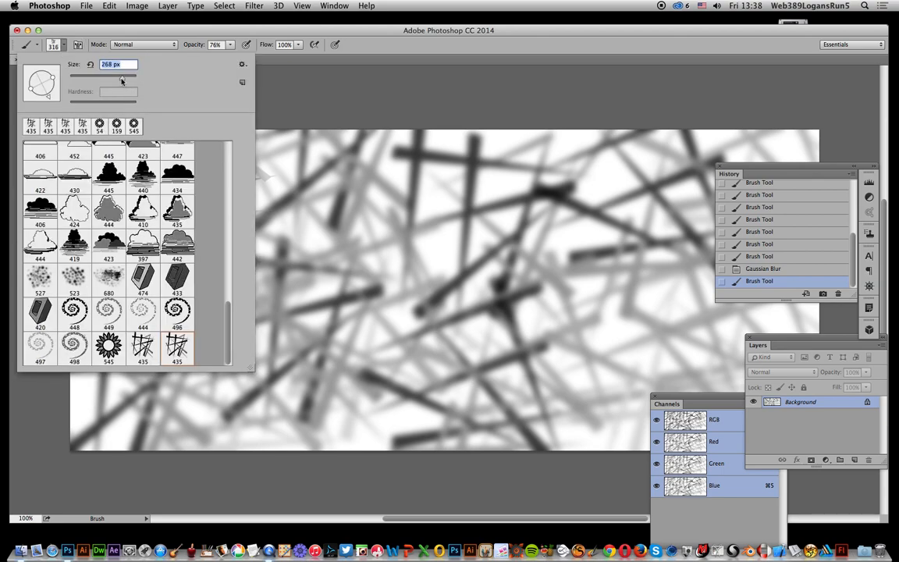
key("Return")
left_click(309, 218)
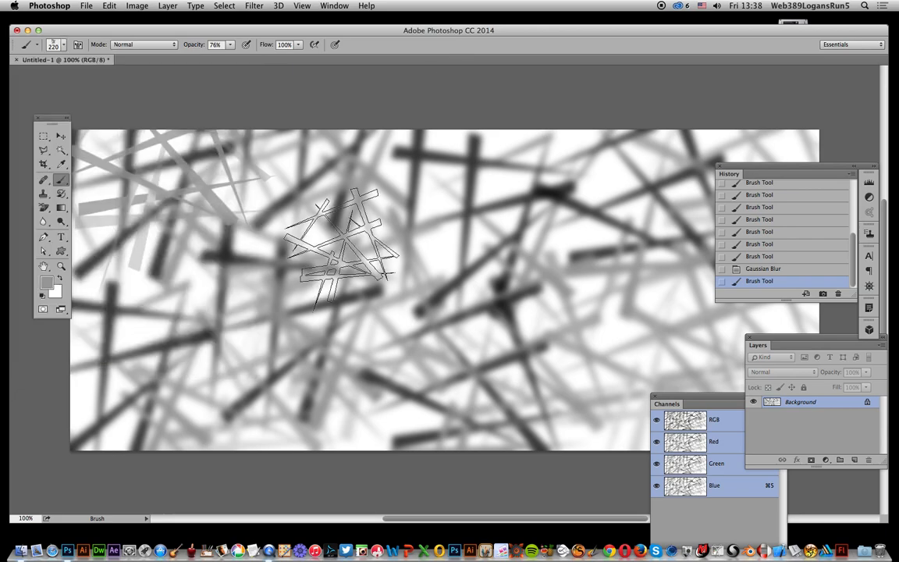
left_click(194, 289)
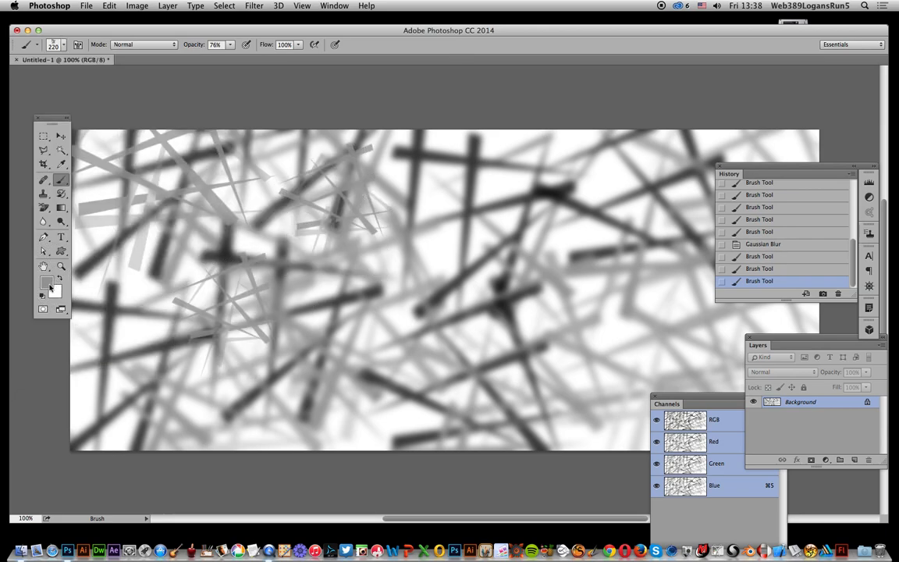
Swap the foreground to white, pick the 435 px sticks brush, and stamp white sticks across the lower left and middle.
left_click(61, 278)
left_click(58, 46)
left_click(192, 345)
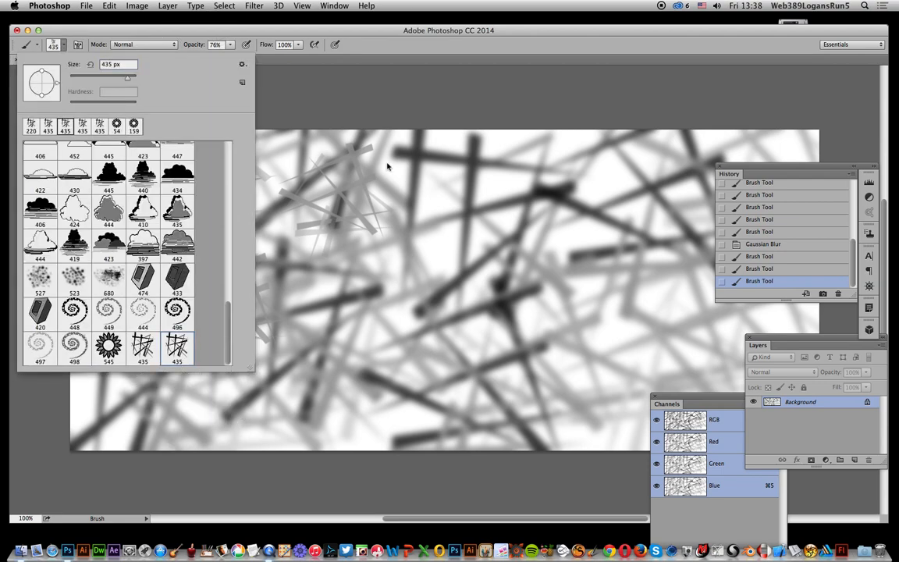
left_click(399, 39)
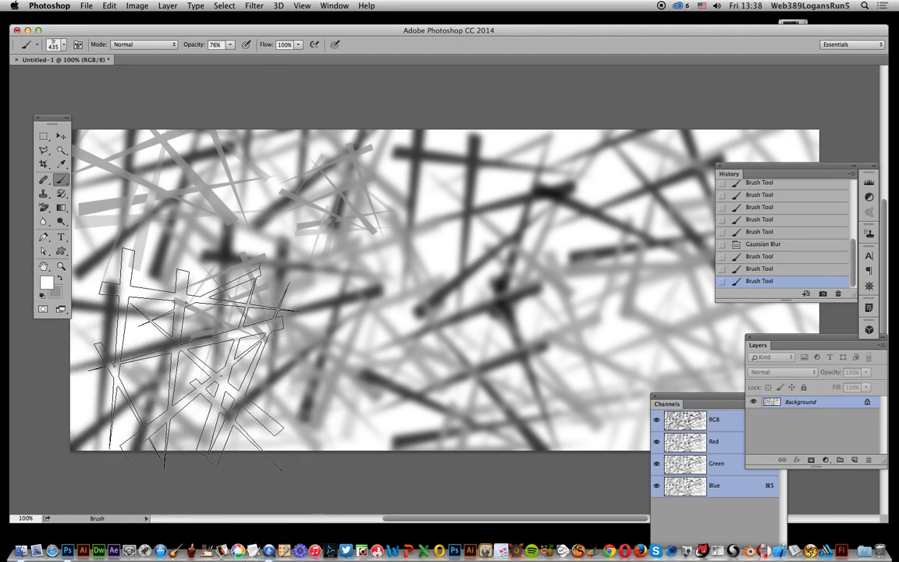
left_click(169, 361)
left_click(374, 358)
left_click(351, 328)
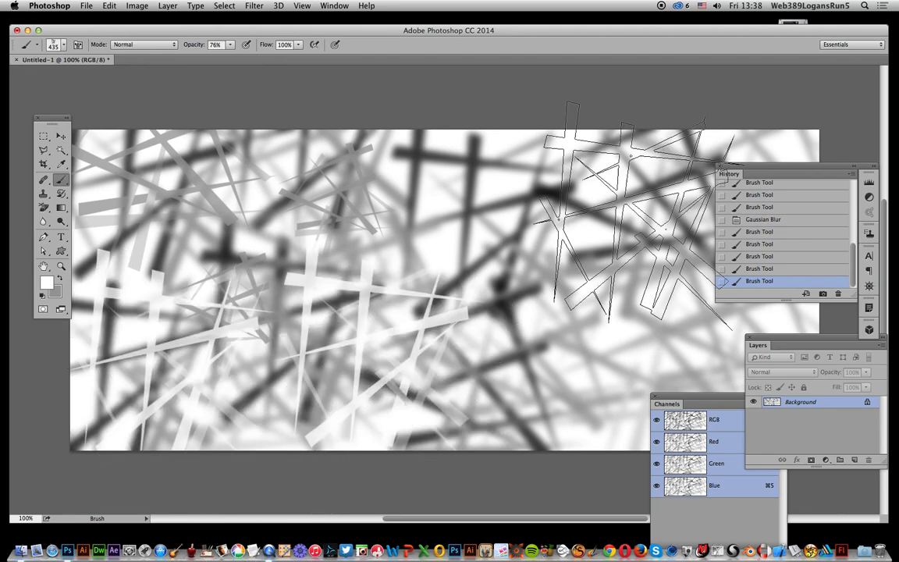
left_click(515, 212)
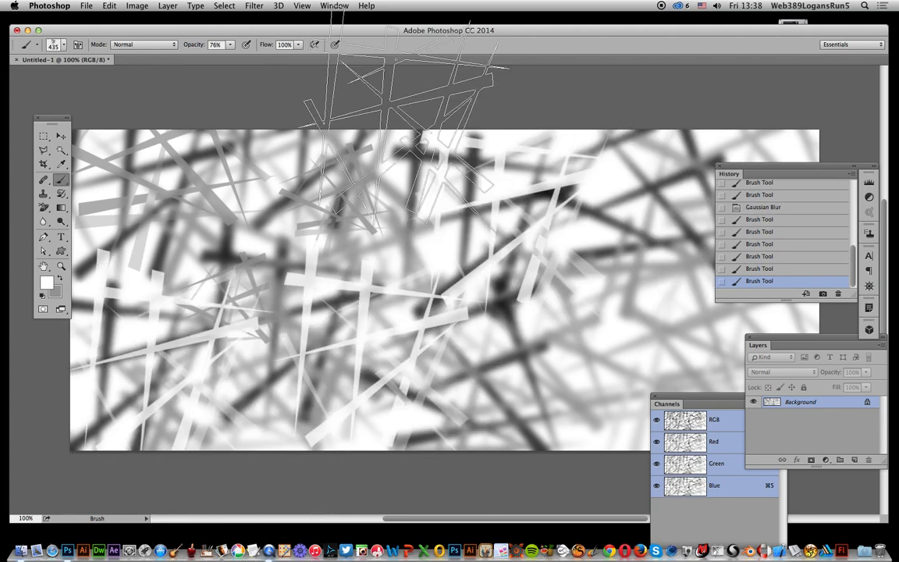
Raise the brush opacity to 100% and stamp bright white sticks across the upper, middle and left areas.
left_click(229, 48)
left_click_drag(235, 57, 267, 61)
left_click(668, 193)
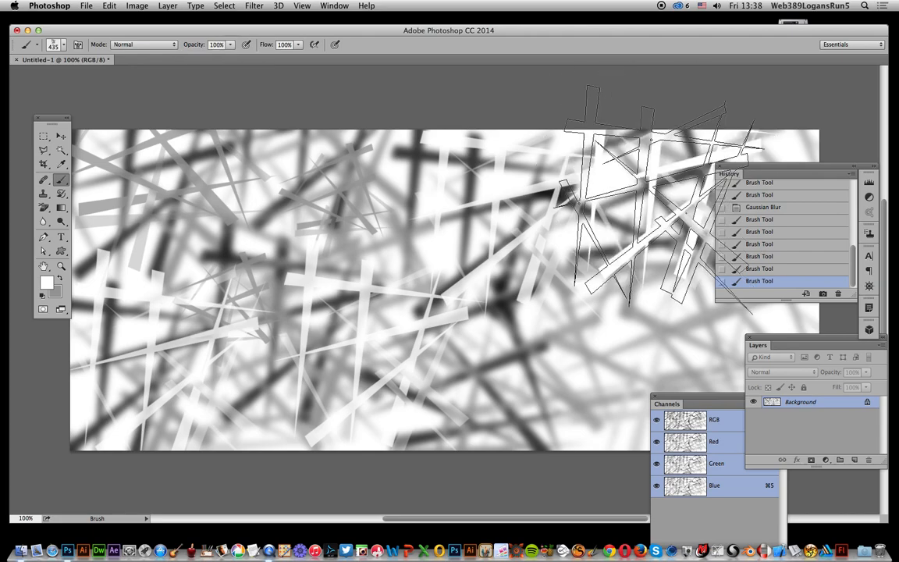
left_click(617, 392)
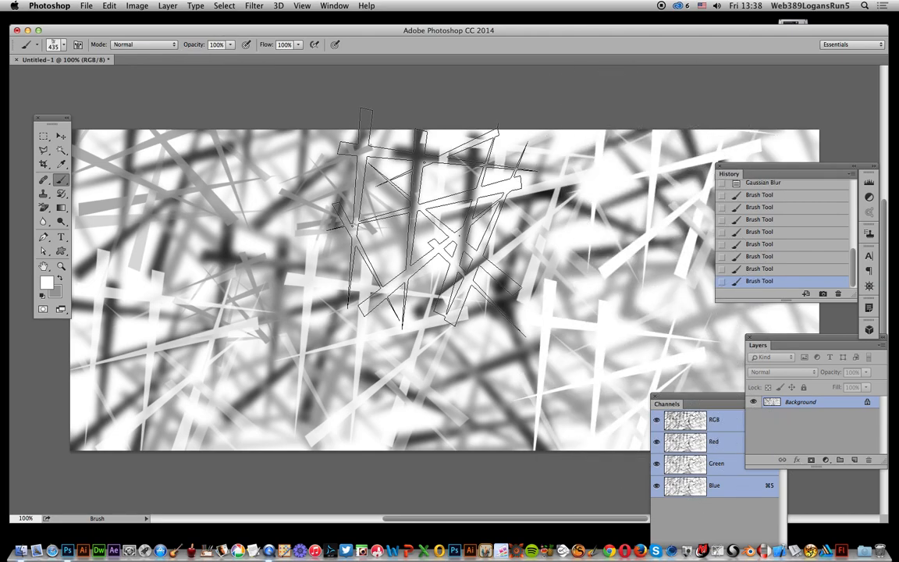
left_click(430, 222)
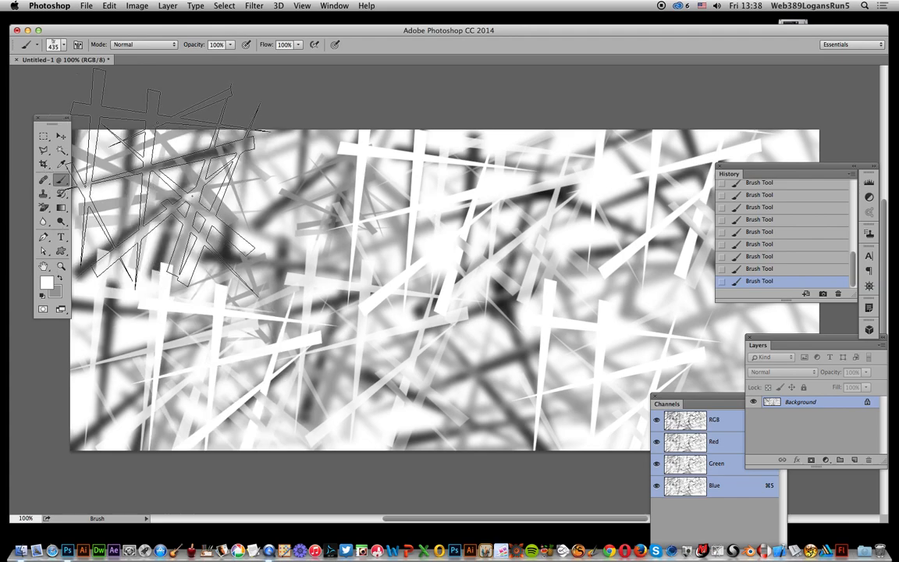
left_click(170, 184)
left_click(385, 336)
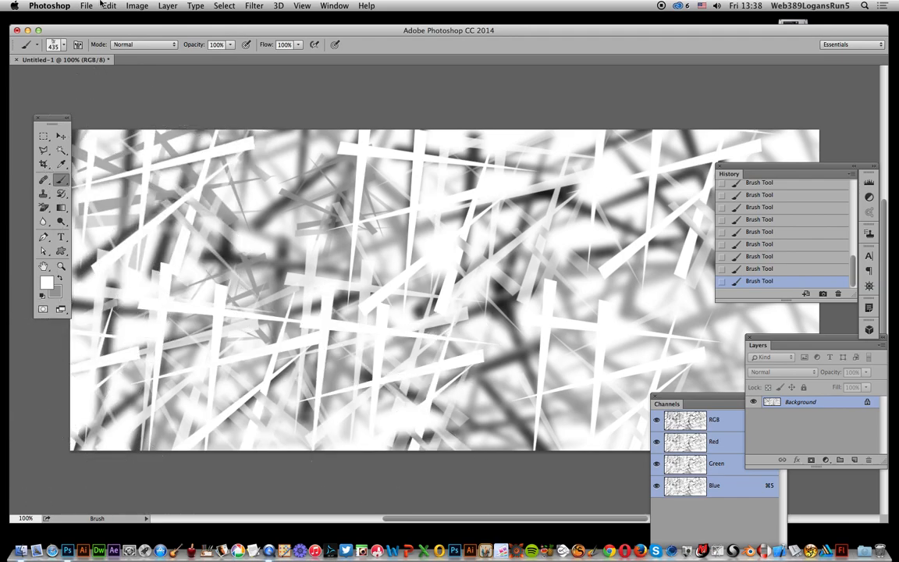
Apply a Gaussian Blur with a 2.5 pixel radius to the canvas.
left_click(262, 8)
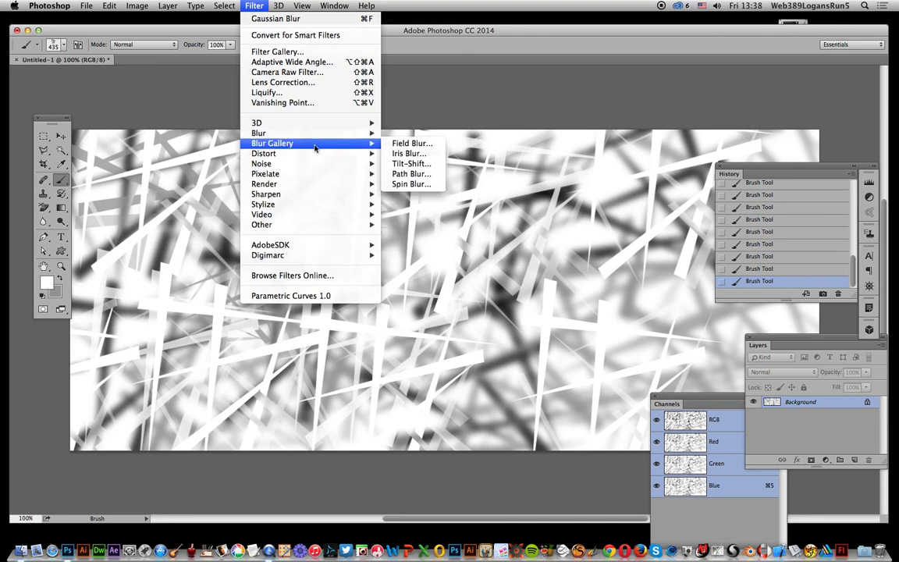
mouse_move(327, 133)
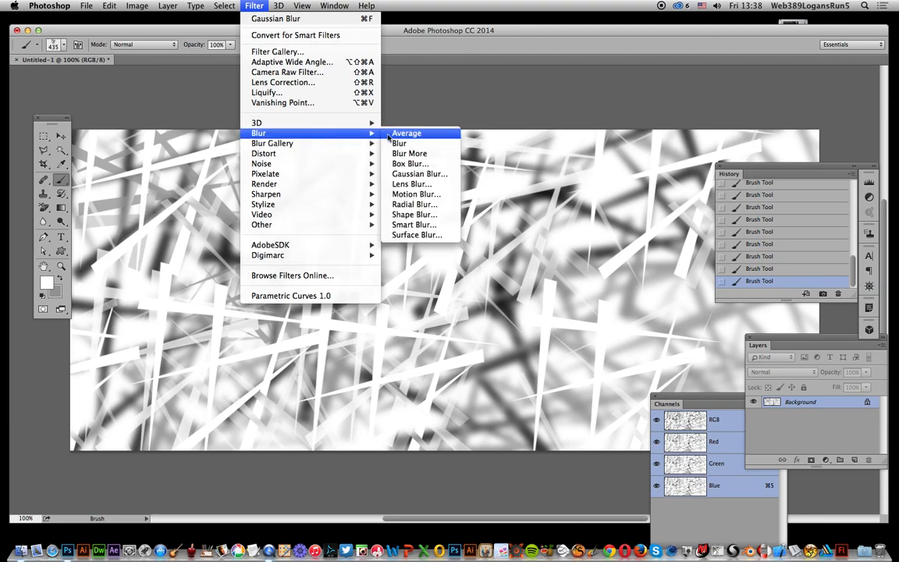
left_click(396, 174)
left_click_drag(688, 363, 684, 364)
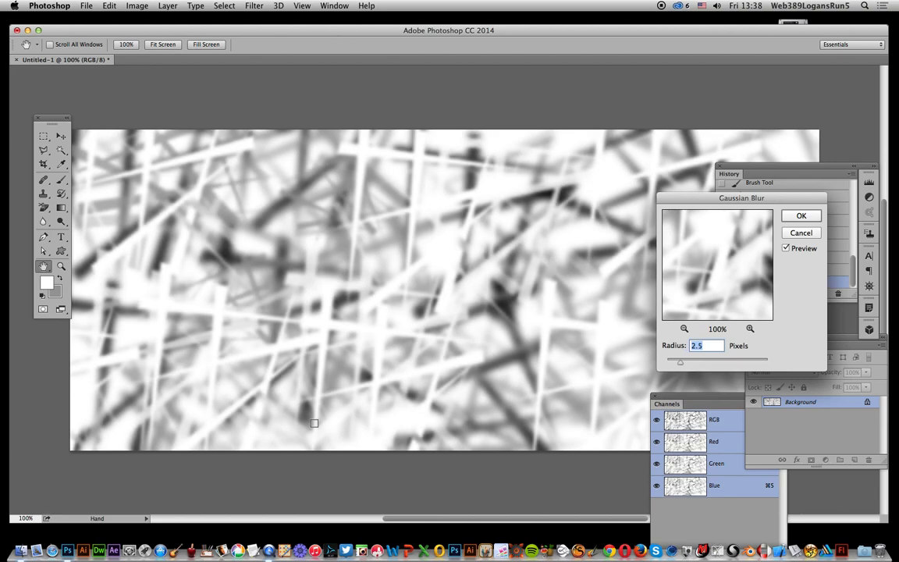
left_click(814, 218)
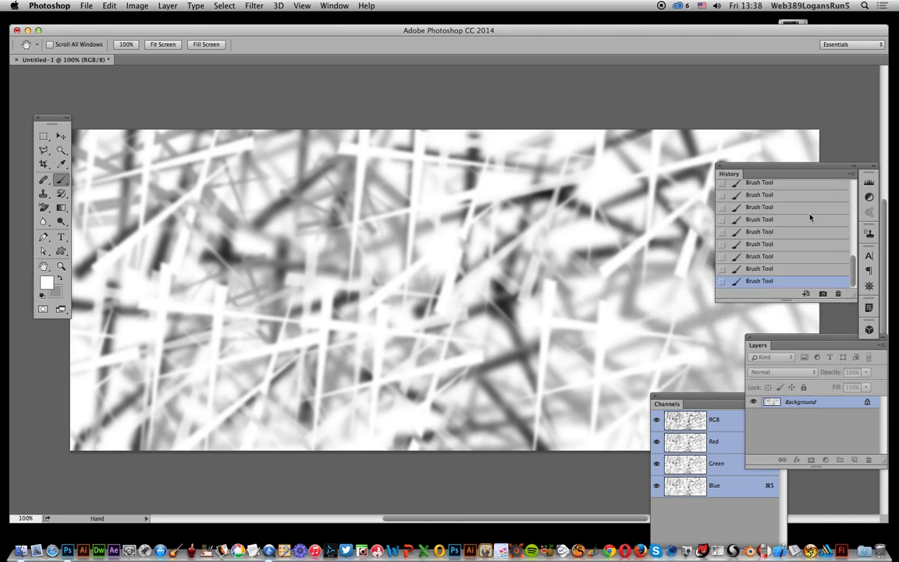
Set the foreground color to black 000000 and stamp black sticks at the upper left, lower middle and right.
left_click(47, 282)
left_click(337, 238)
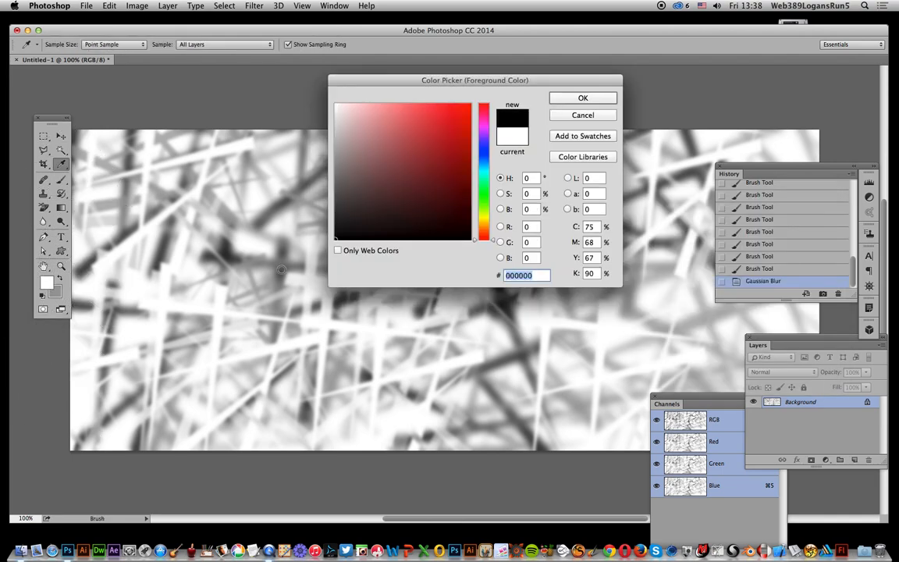
left_click(568, 101)
left_click(172, 251)
left_click(369, 433)
left_click(578, 191)
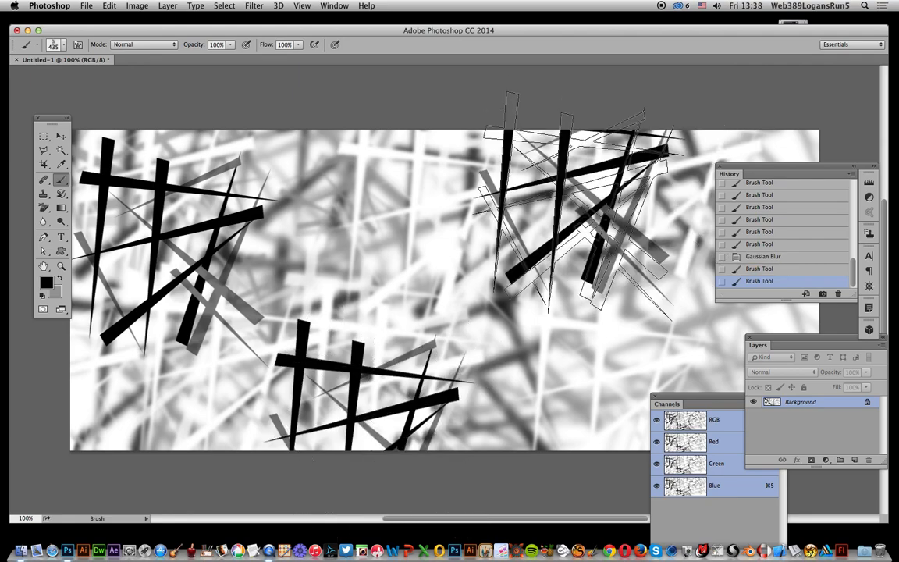
left_click(589, 444)
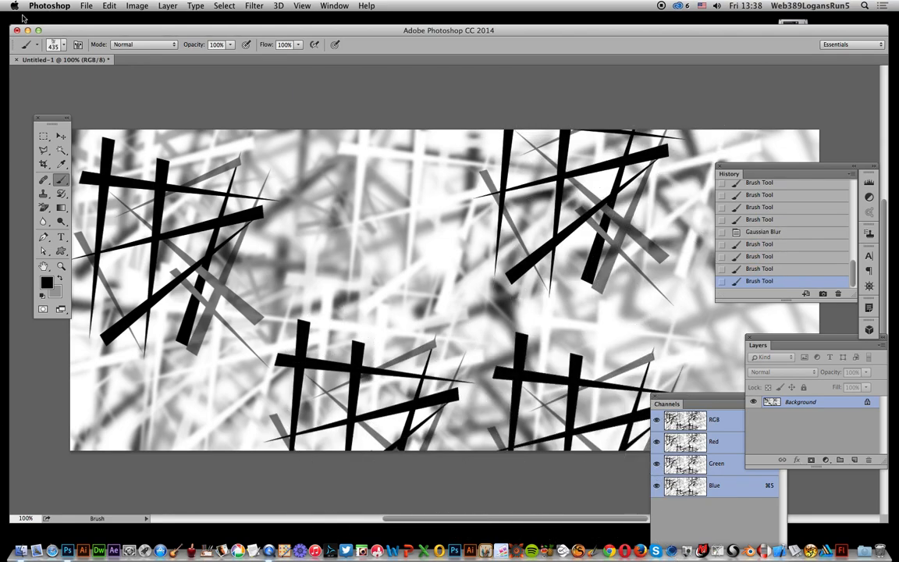
Rotate the brush tip angle and stamp black sticks twice more at the top middle and right.
left_click(58, 45)
mouse_move(57, 86)
left_mouse_down()
mouse_move(37, 66)
mouse_move(32, 95)
left_mouse_up()
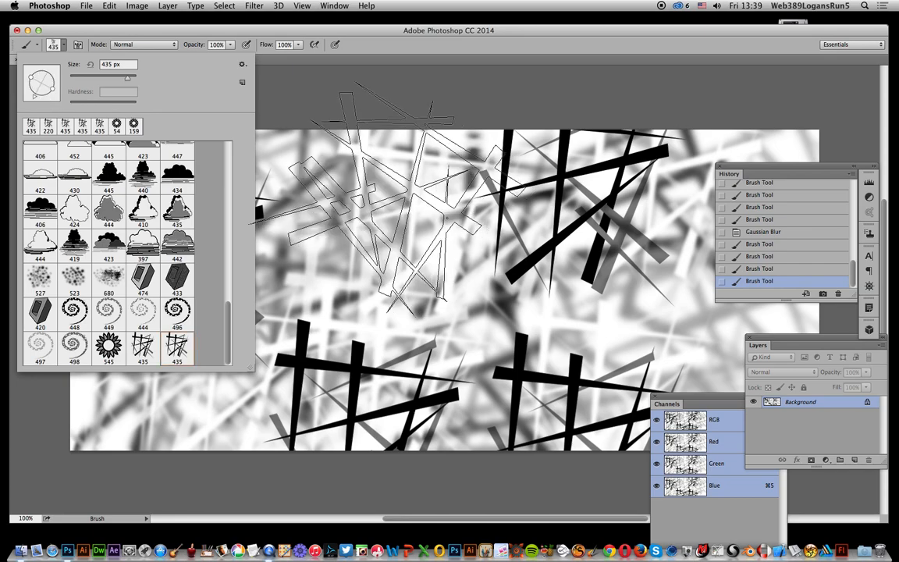
left_click(171, 234)
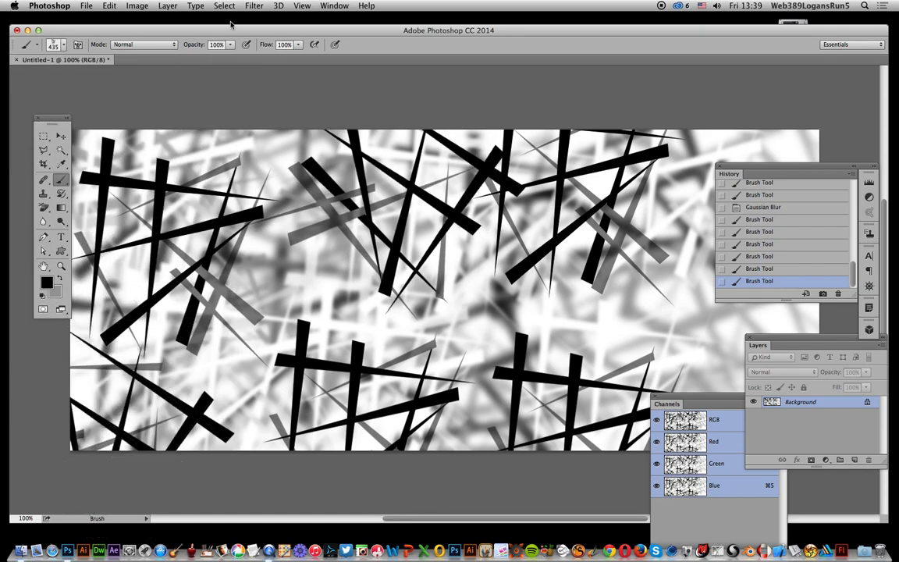
left_click(676, 305)
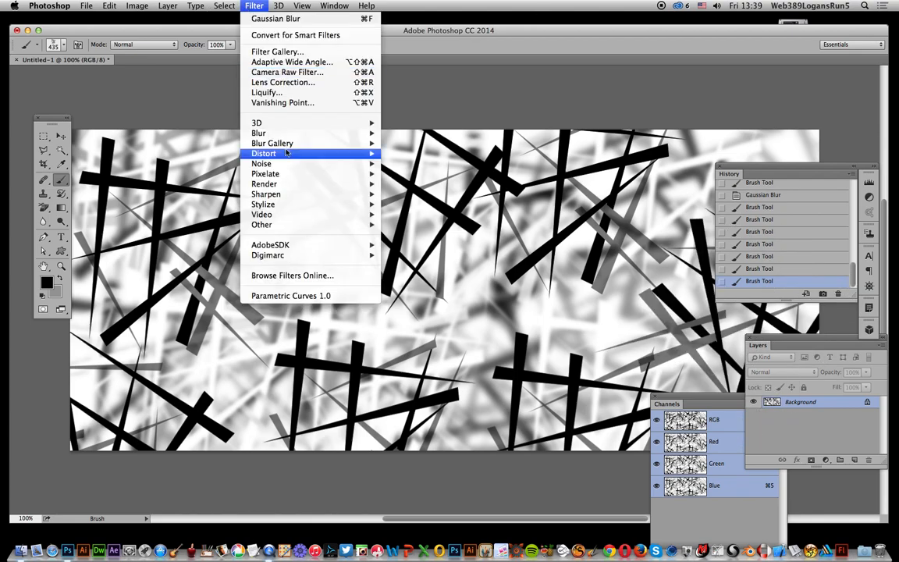
Apply a Gaussian Blur with a 1.5 pixel radius to the canvas.
mouse_move(265, 133)
left_click(401, 174)
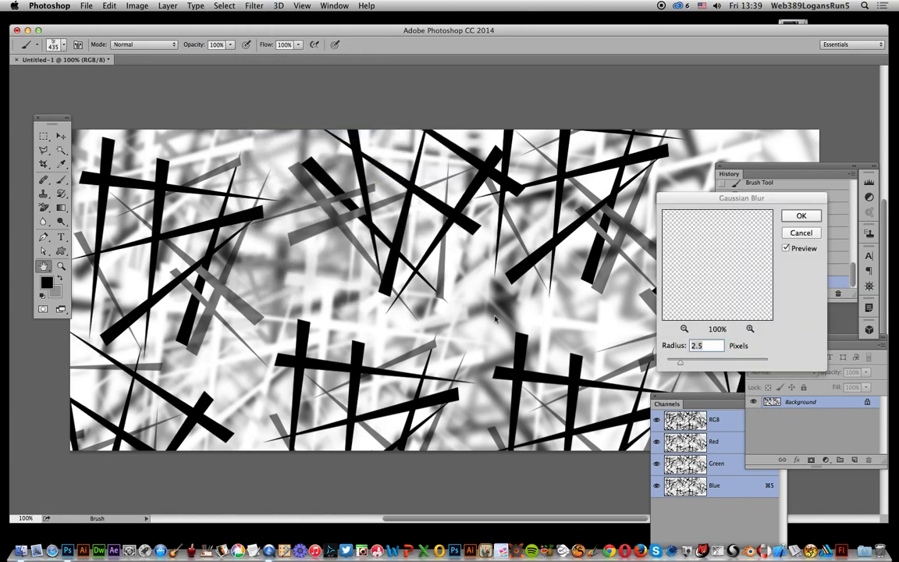
mouse_move(679, 364)
left_mouse_down()
mouse_move(690, 365)
mouse_move(674, 366)
left_mouse_up()
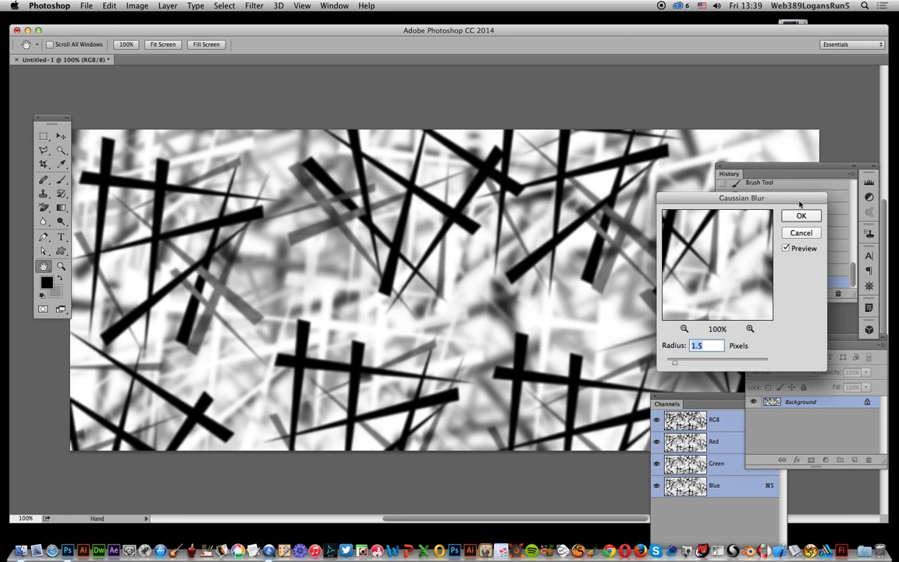
left_click(800, 216)
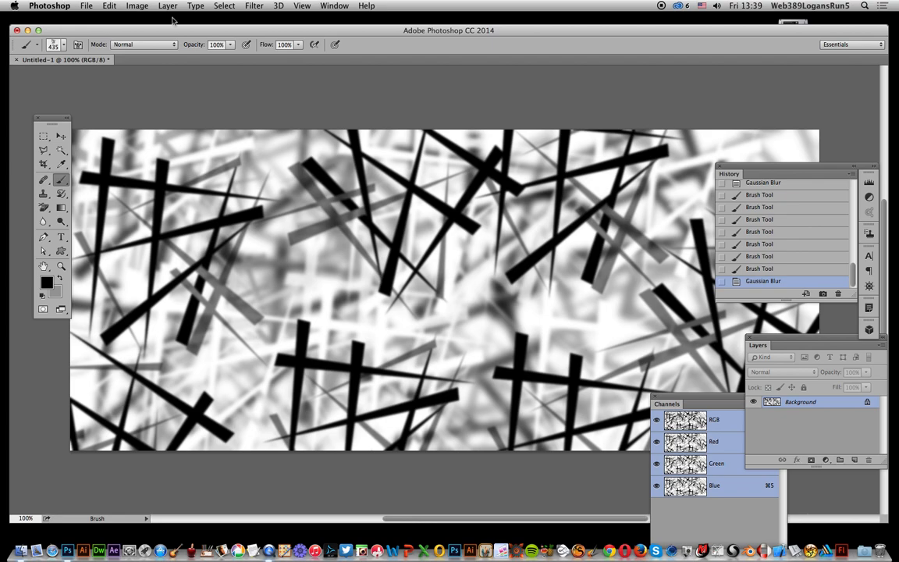
Apply the Artistic Watercolor filter through the Filter Gallery after previewing several other Artistic effects.
left_click(256, 6)
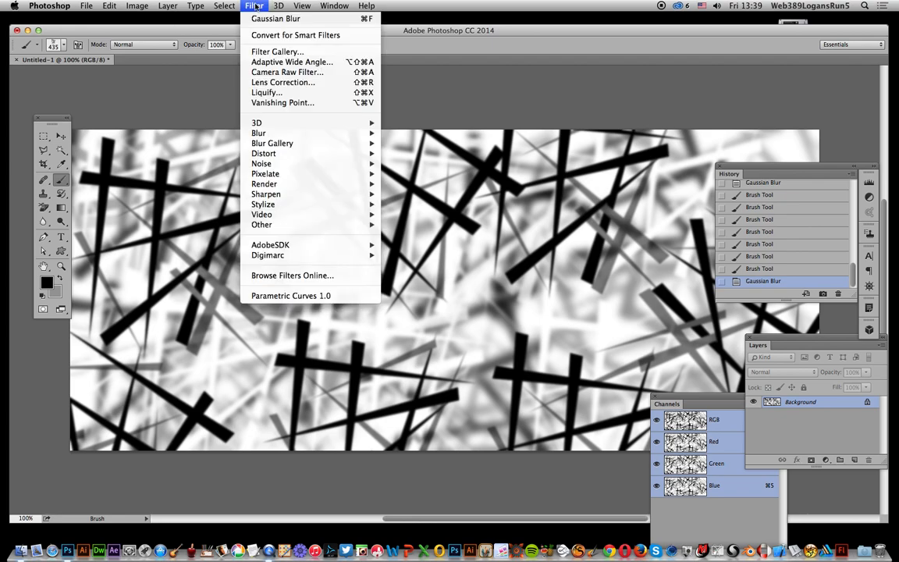
left_click(251, 47)
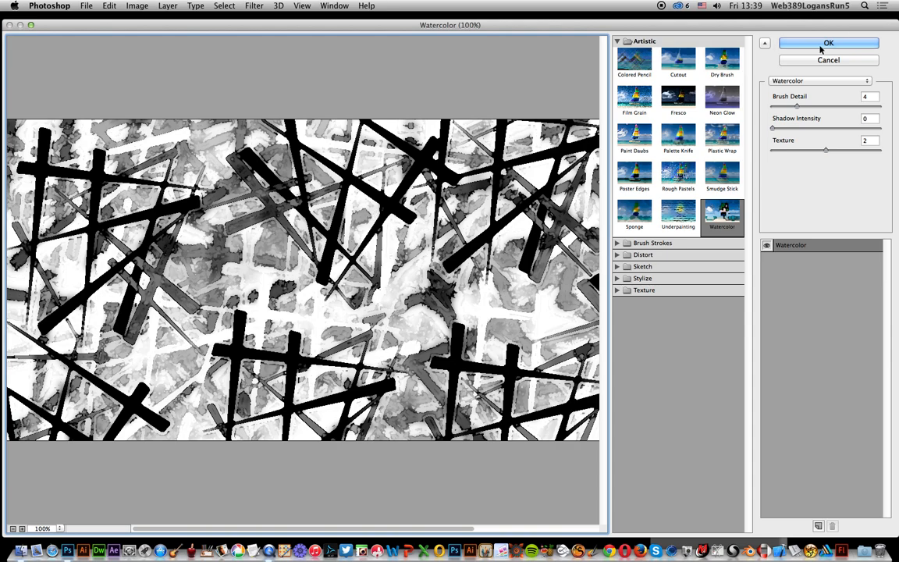
left_click(676, 94)
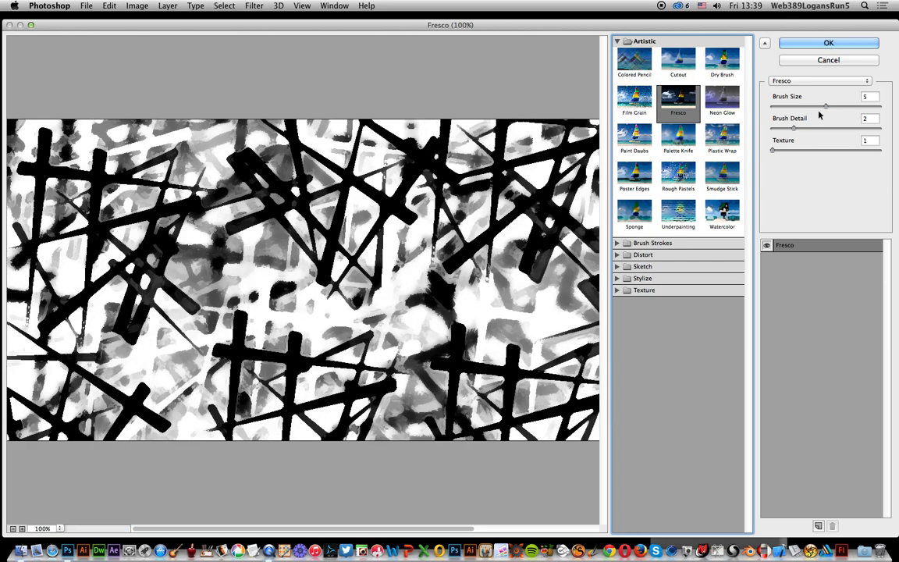
left_click(722, 100)
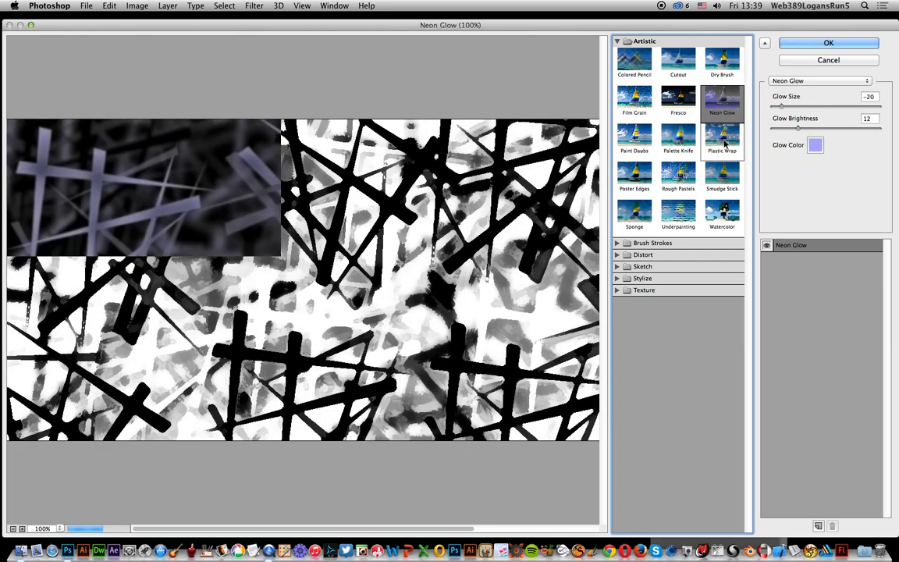
left_click(726, 172)
left_click(729, 146)
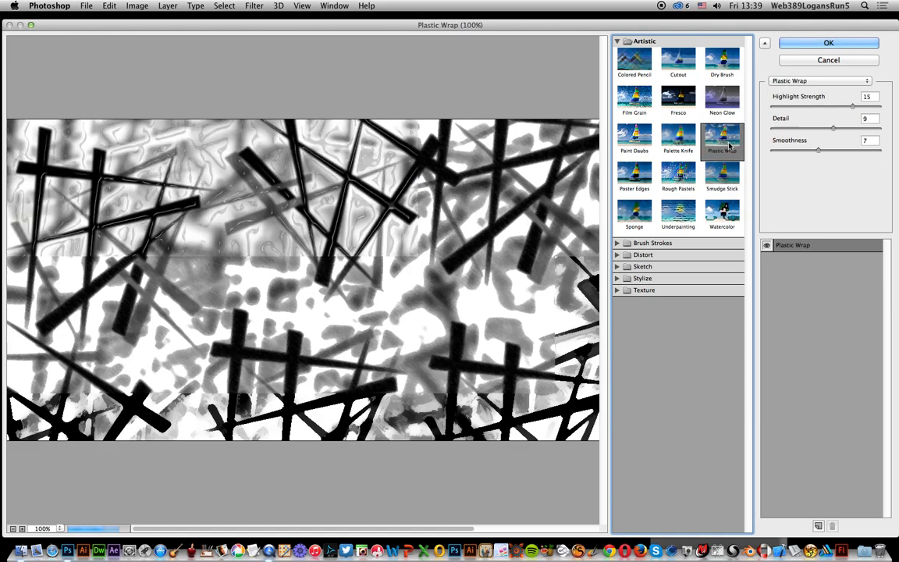
left_click(680, 145)
left_click(722, 101)
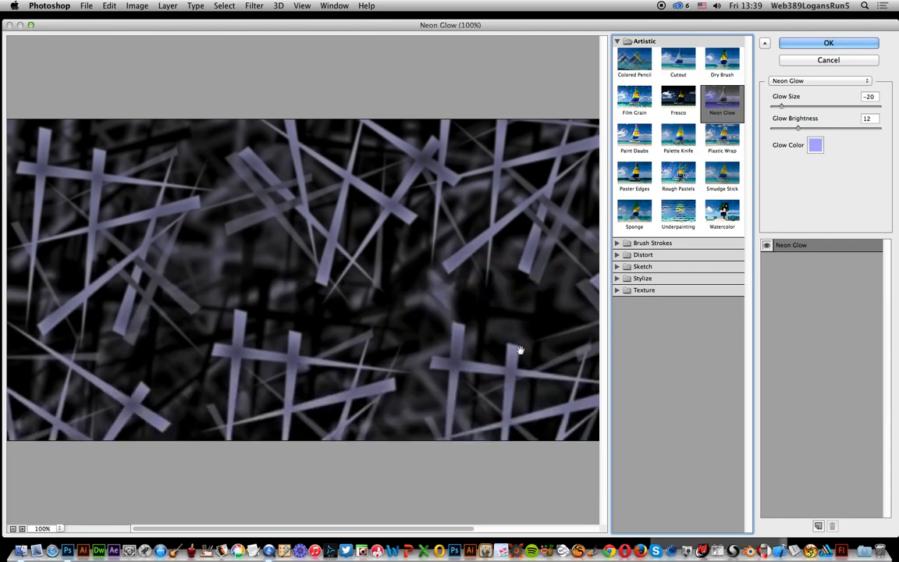
left_click(634, 213)
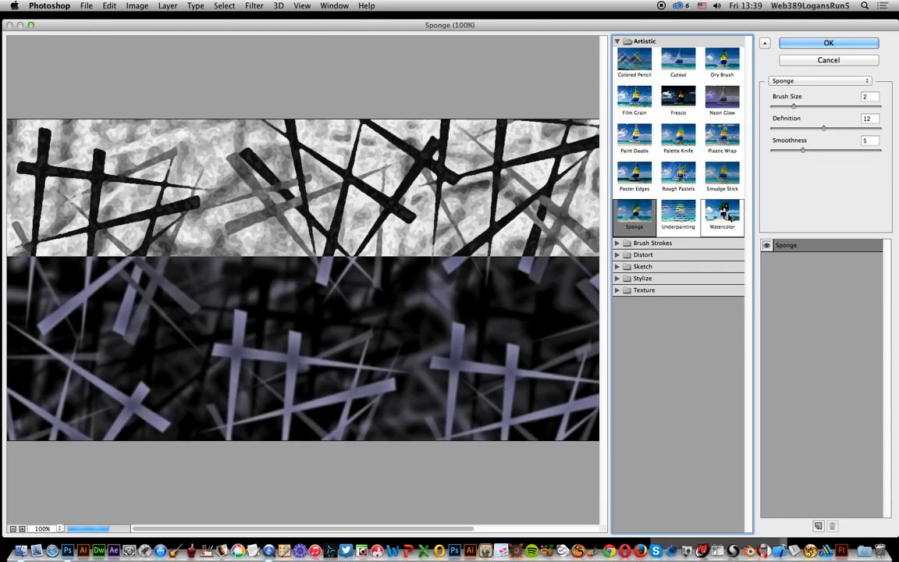
left_click(730, 217)
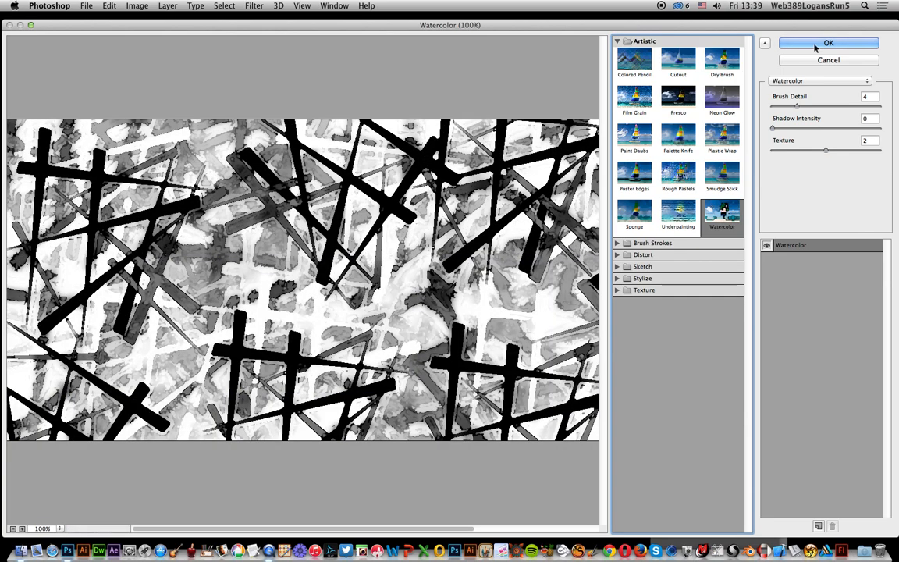
left_click(815, 44)
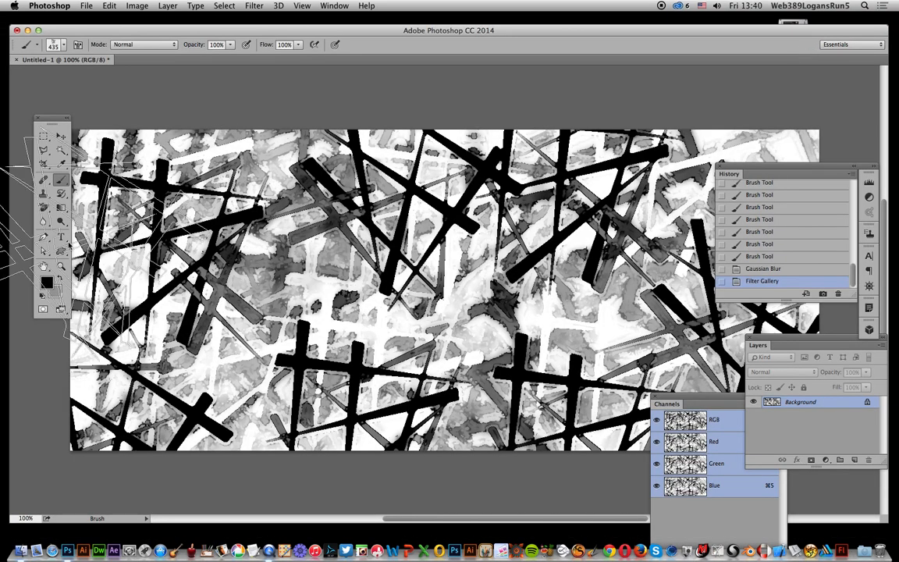
Switch to the Type tool and place a text insertion point in the middle of the canvas.
left_click(62, 237)
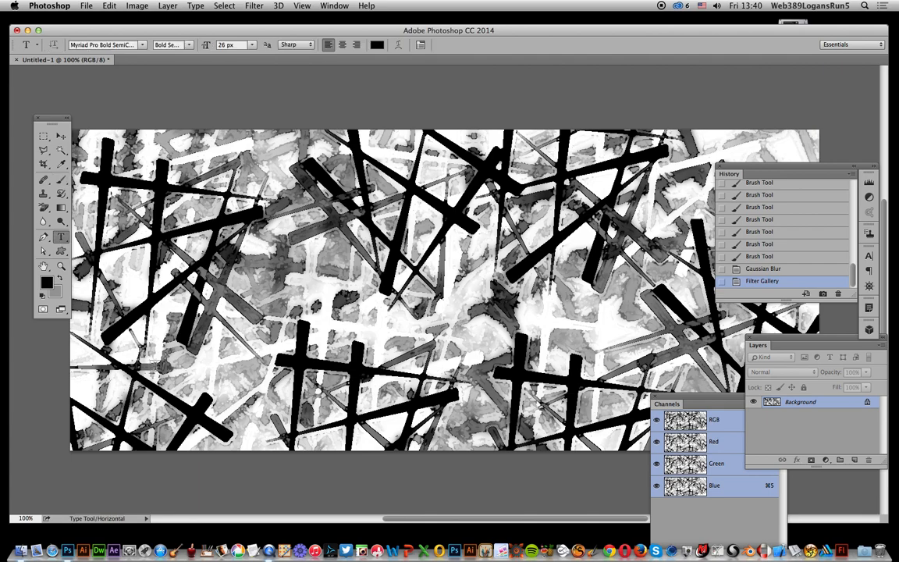
left_click(281, 327)
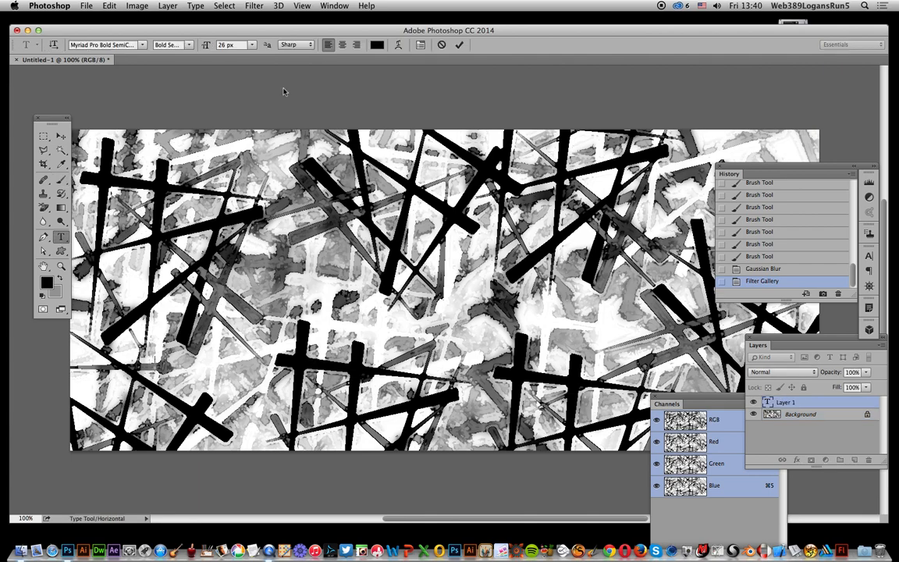